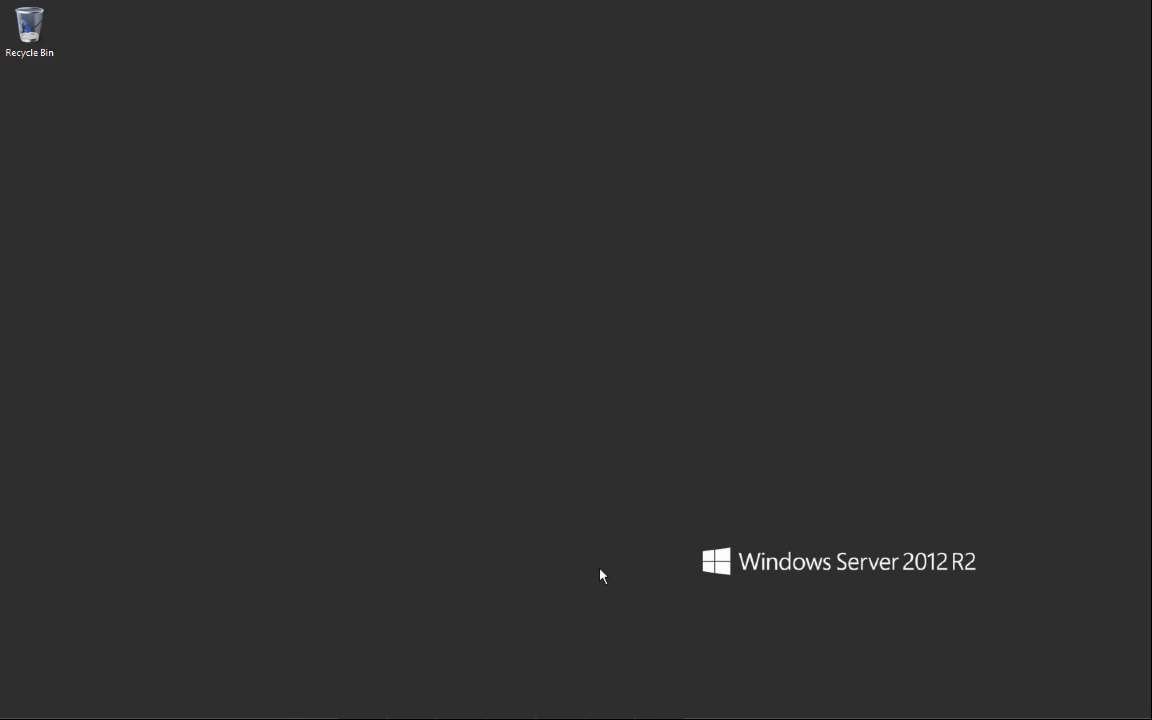
# Step: Switch to Chrome and view the pump station in the HMI - Full Screen Layout, followed by the HMI & Alarm Layout
pyautogui.moveTo(390, 712)
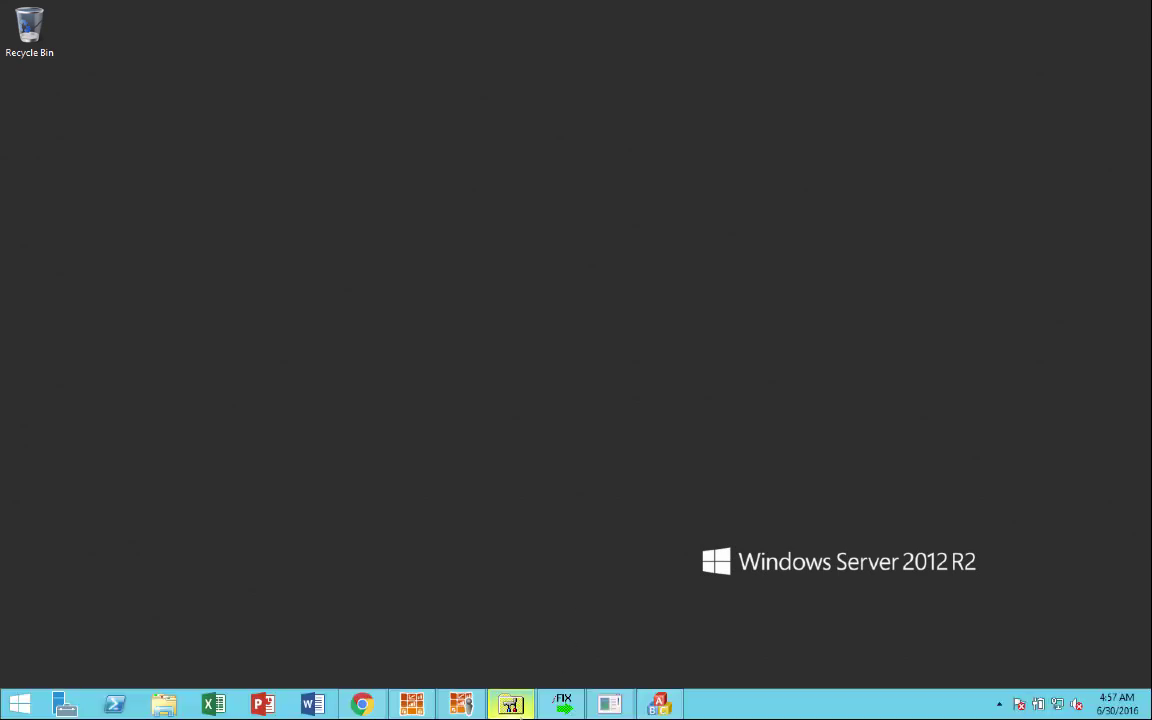
pyautogui.click(368, 706)
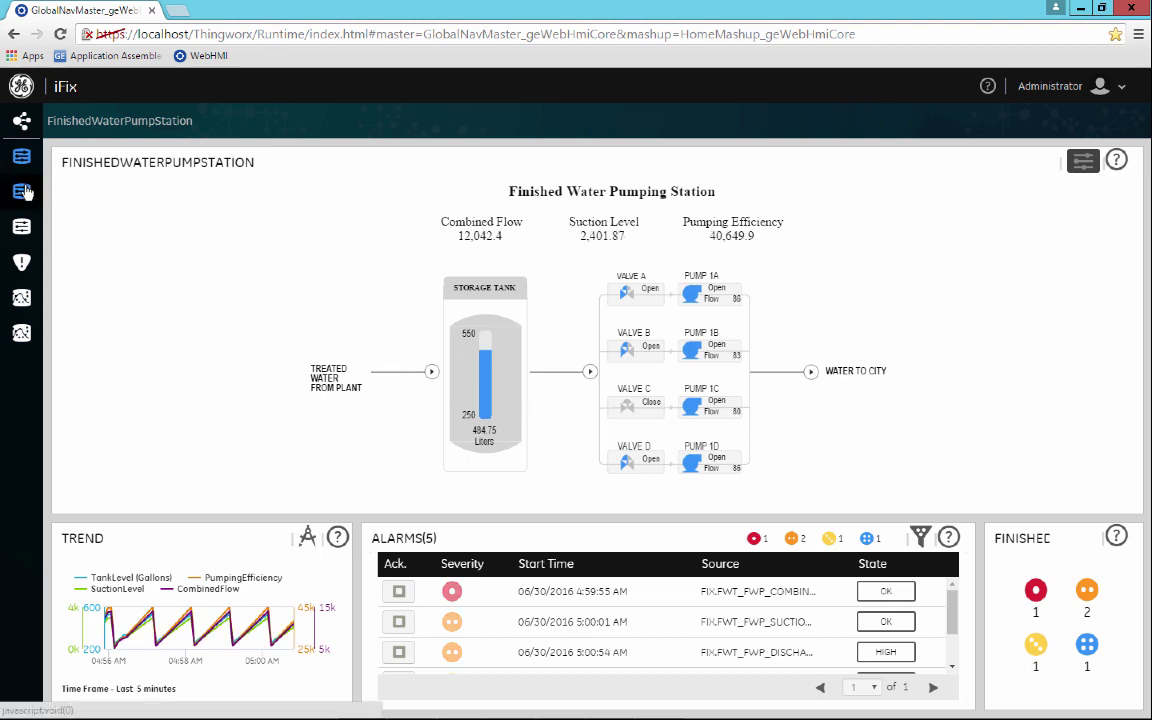
pyautogui.moveTo(29, 162)
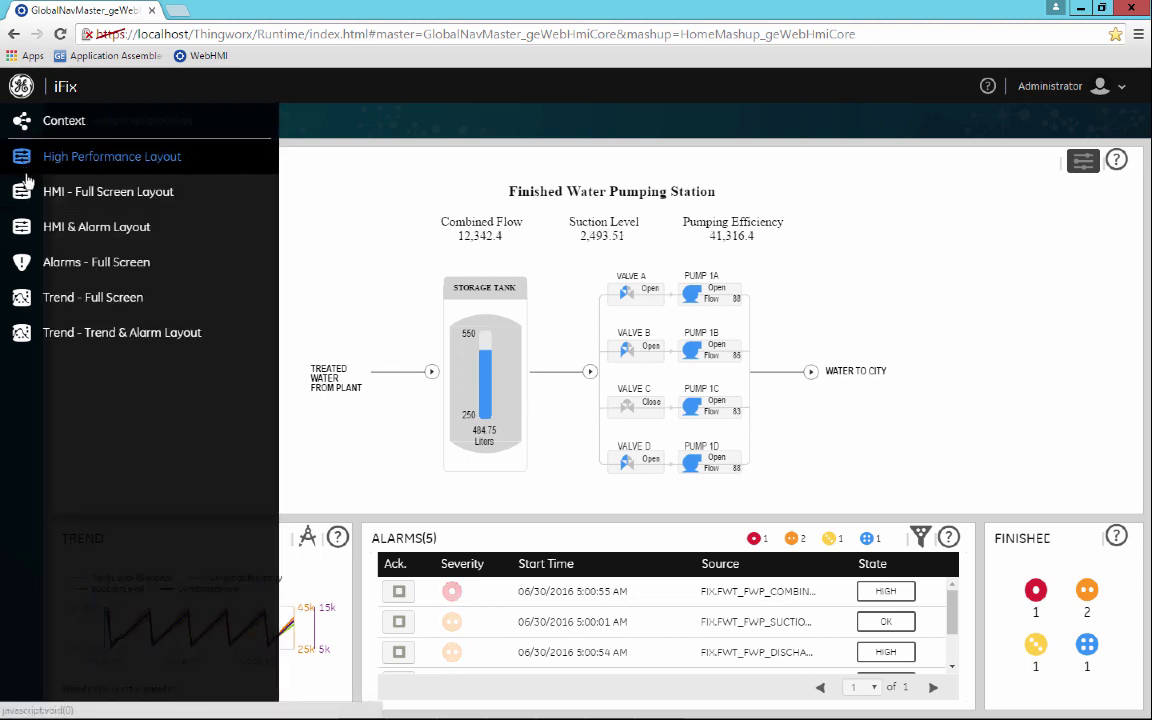
pyautogui.click(57, 196)
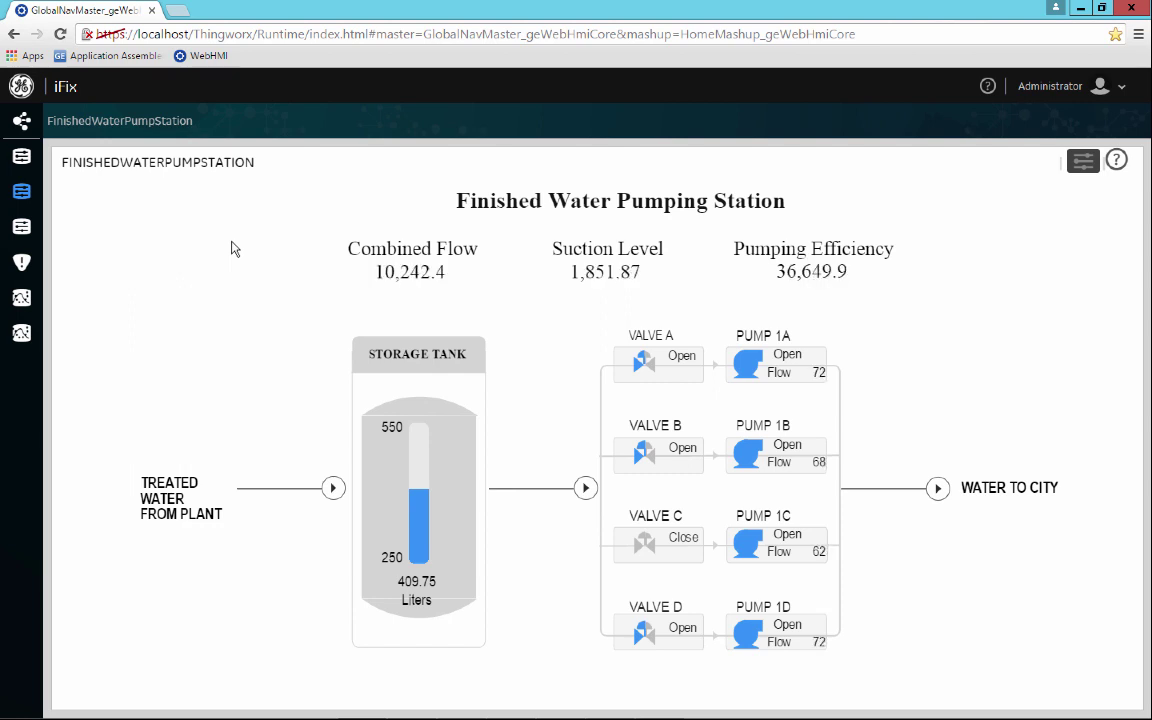
pyautogui.moveTo(103, 236)
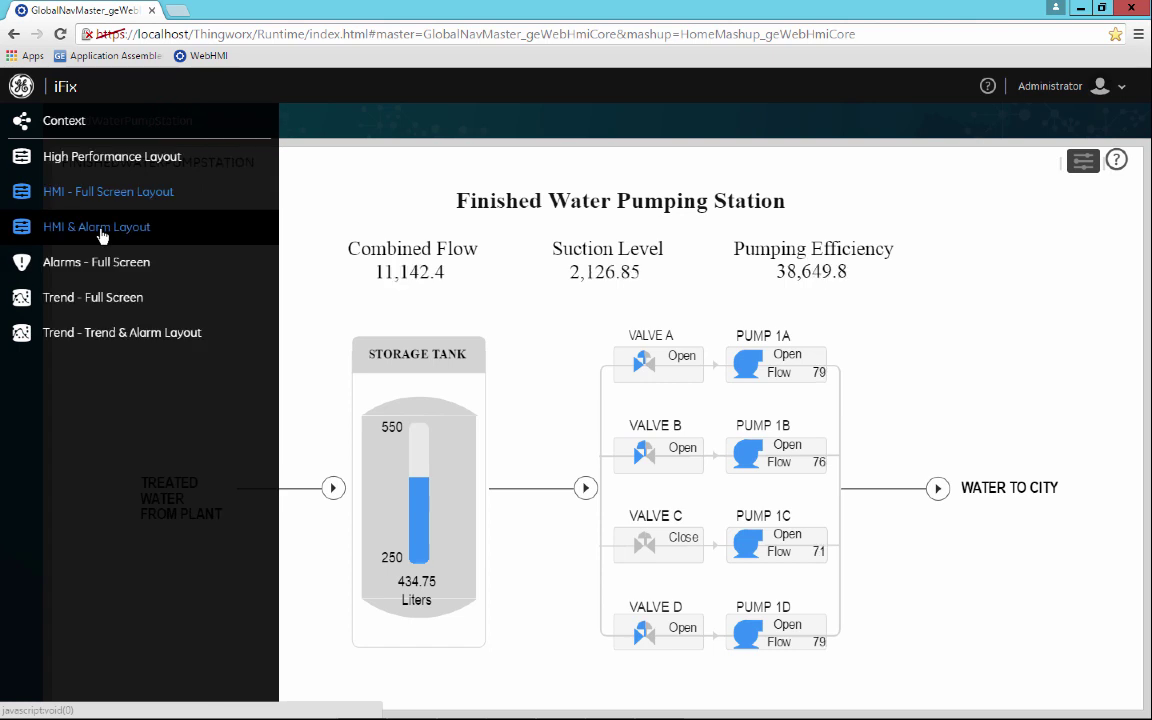
pyautogui.click(102, 232)
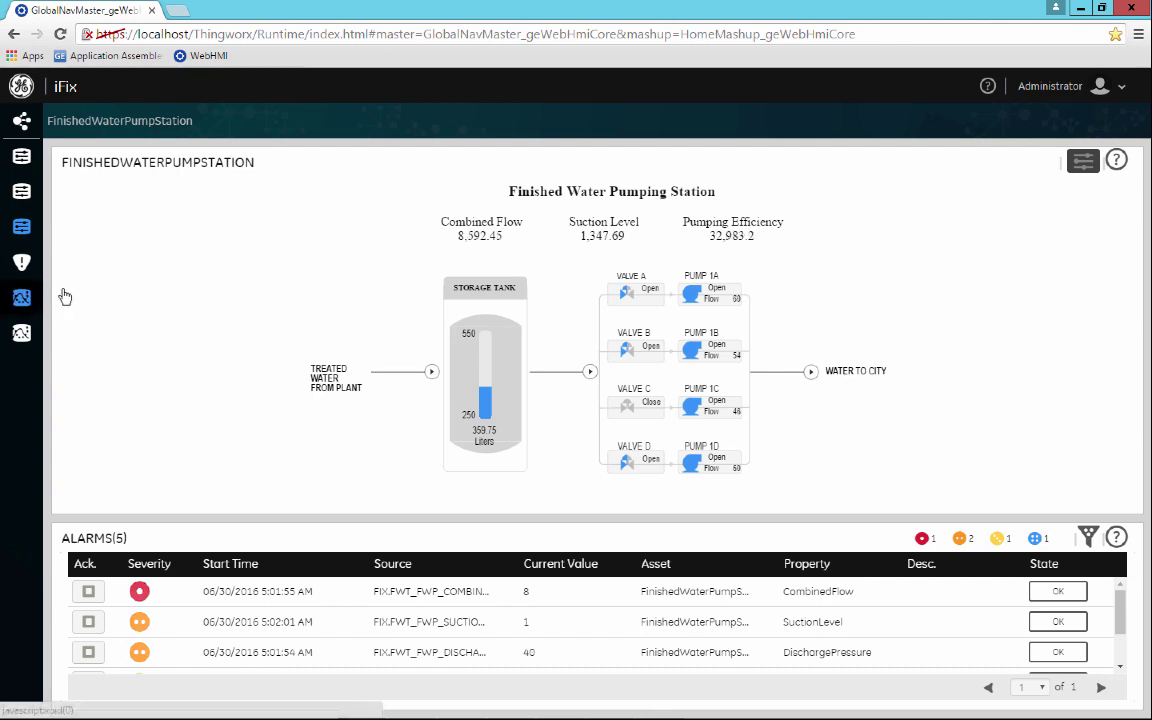
# Step: Show the alarms full screen and open the acknowledgement confirmation for the SuctionValveC alarm, cancelling it without acknowledging
pyautogui.click(19, 264)
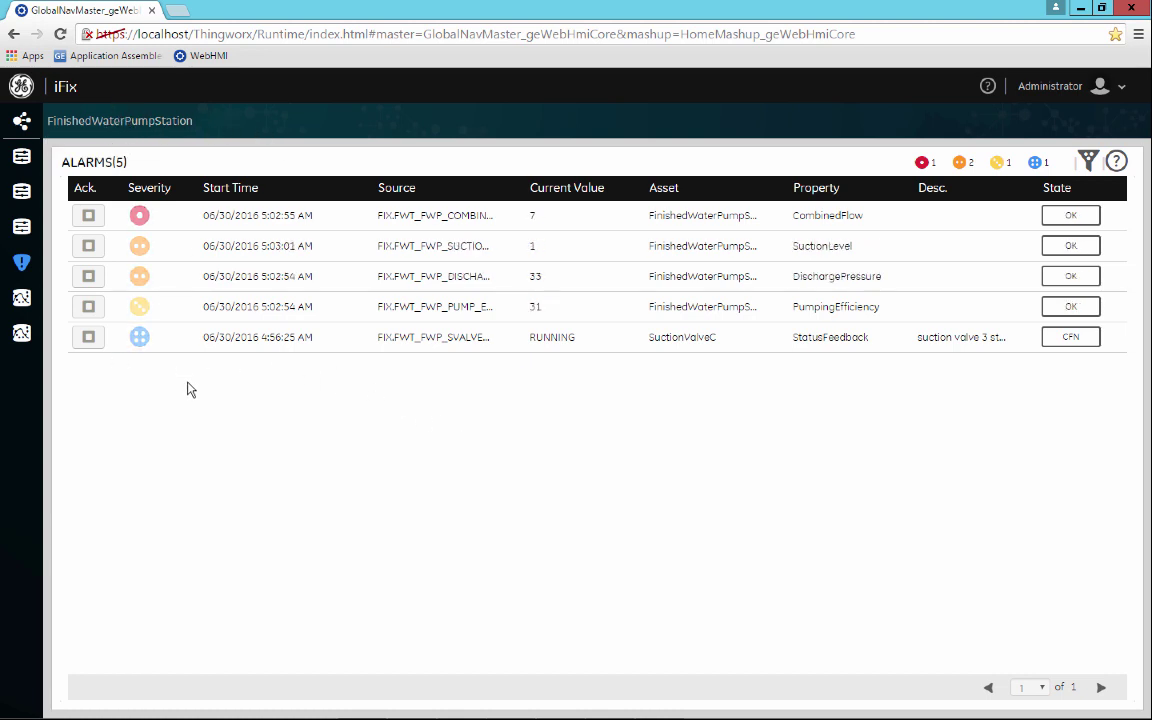
pyautogui.click(88, 338)
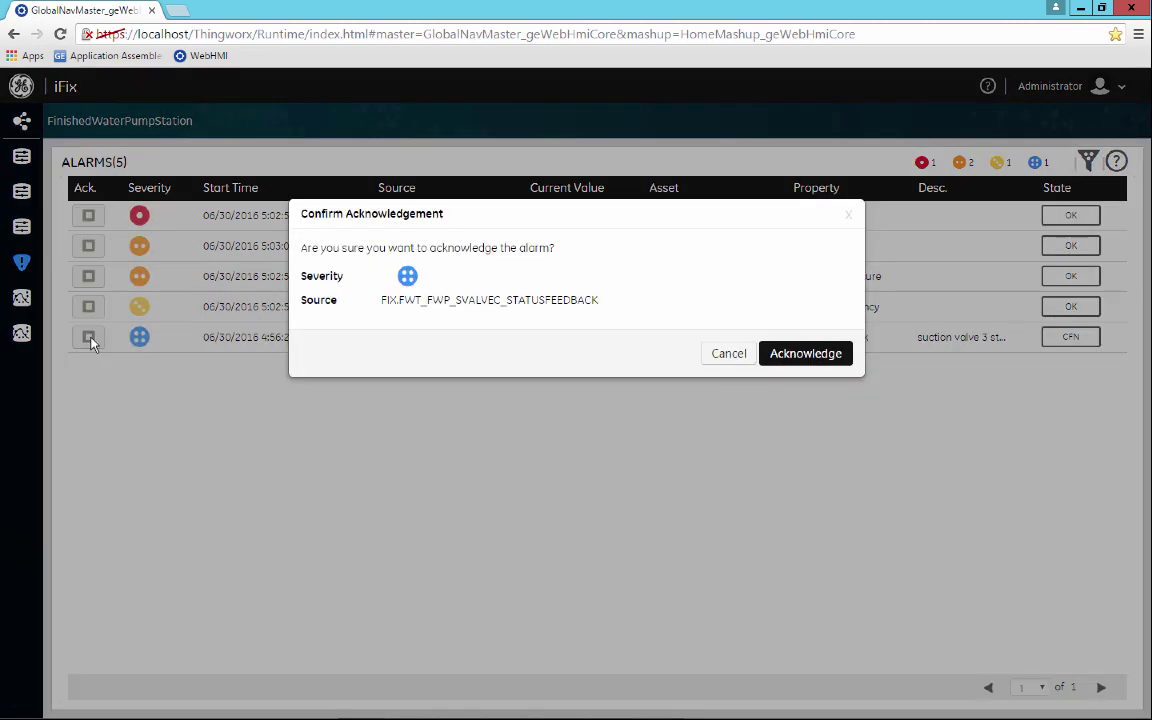
pyautogui.click(722, 353)
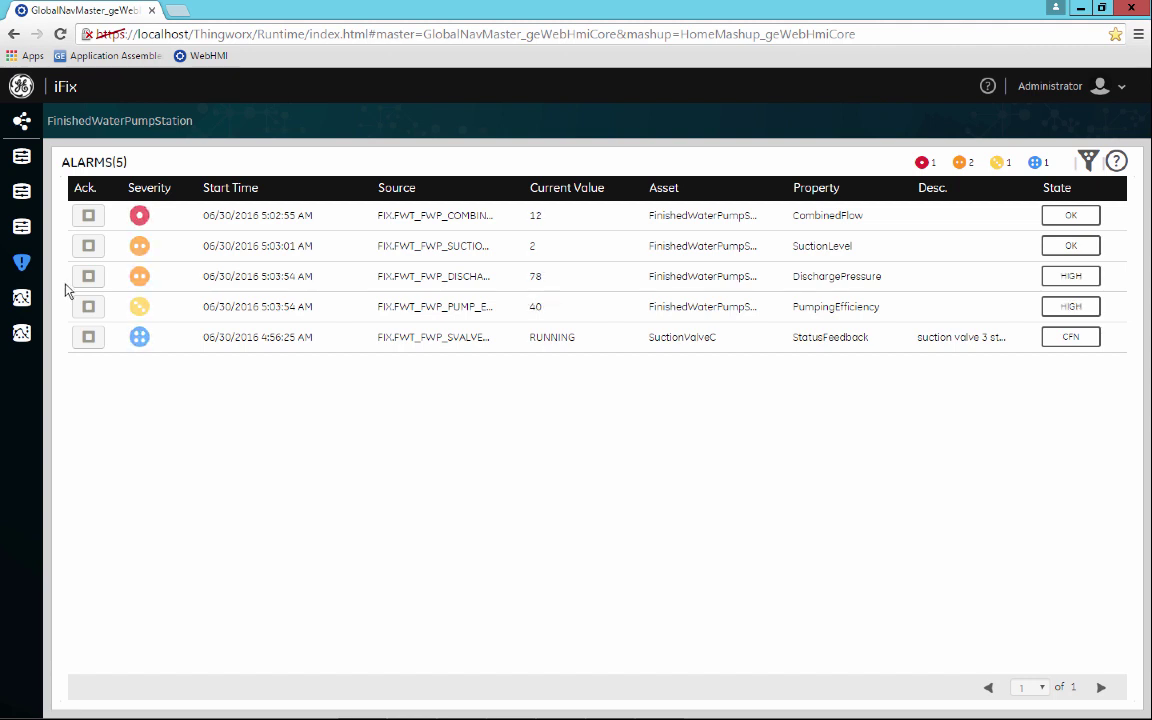
# Step: Show the full-screen trend and hide the DischargePressure, CombinedFlow, SuctionLevel, PumpingEfficiency and SuctionPressure curves
pyautogui.click(22, 299)
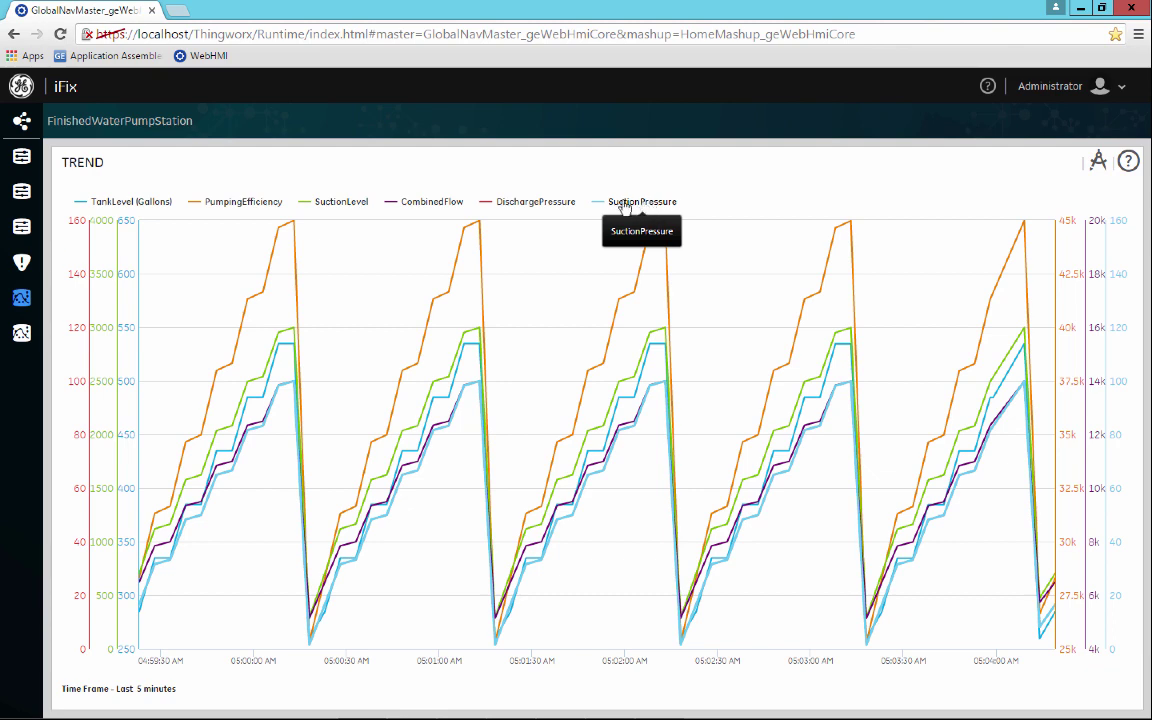
pyautogui.click(537, 204)
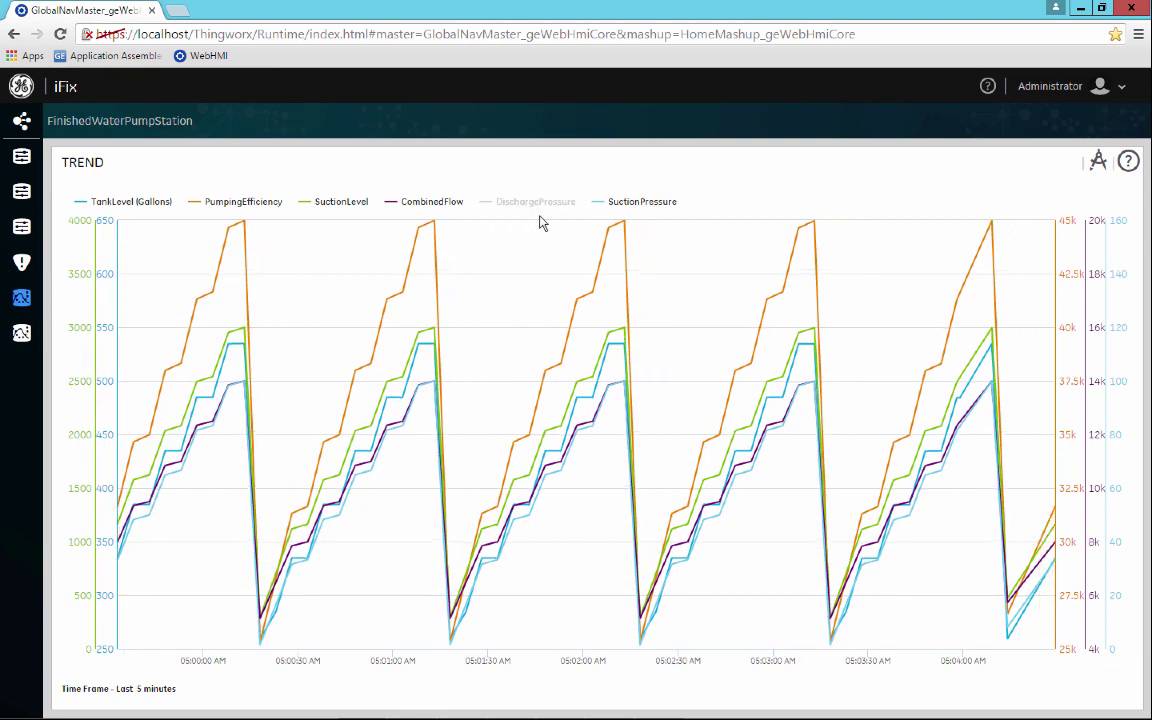
pyautogui.click(449, 204)
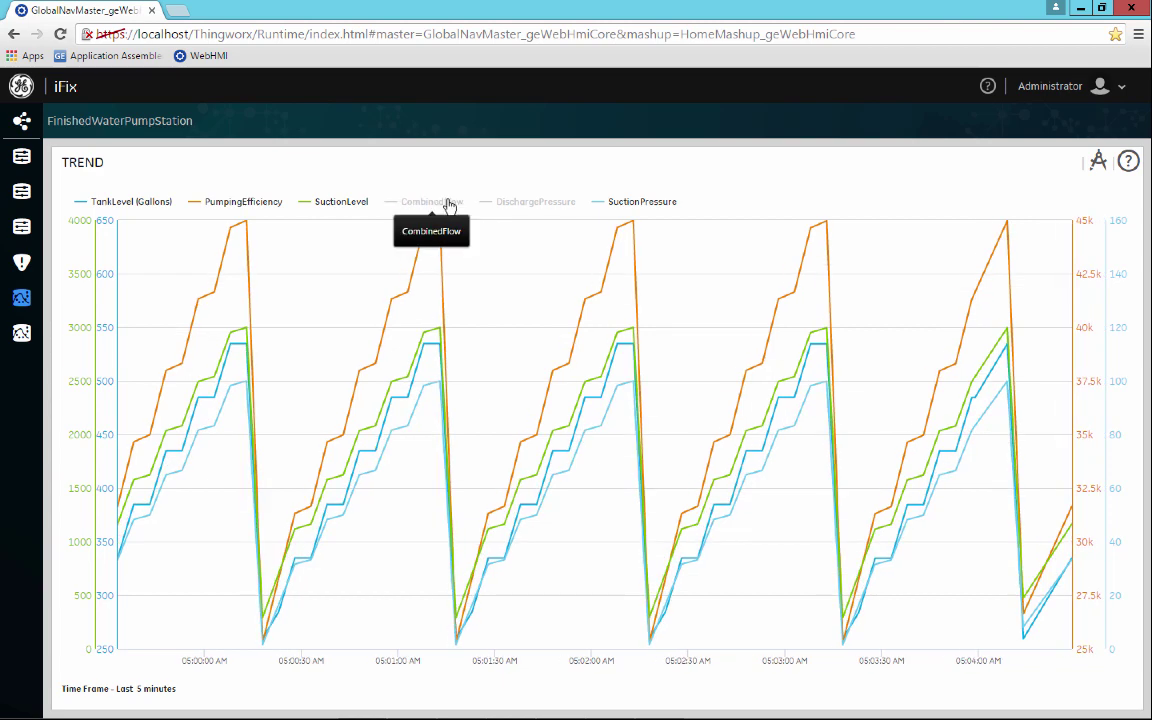
pyautogui.click(330, 203)
pyautogui.click(232, 203)
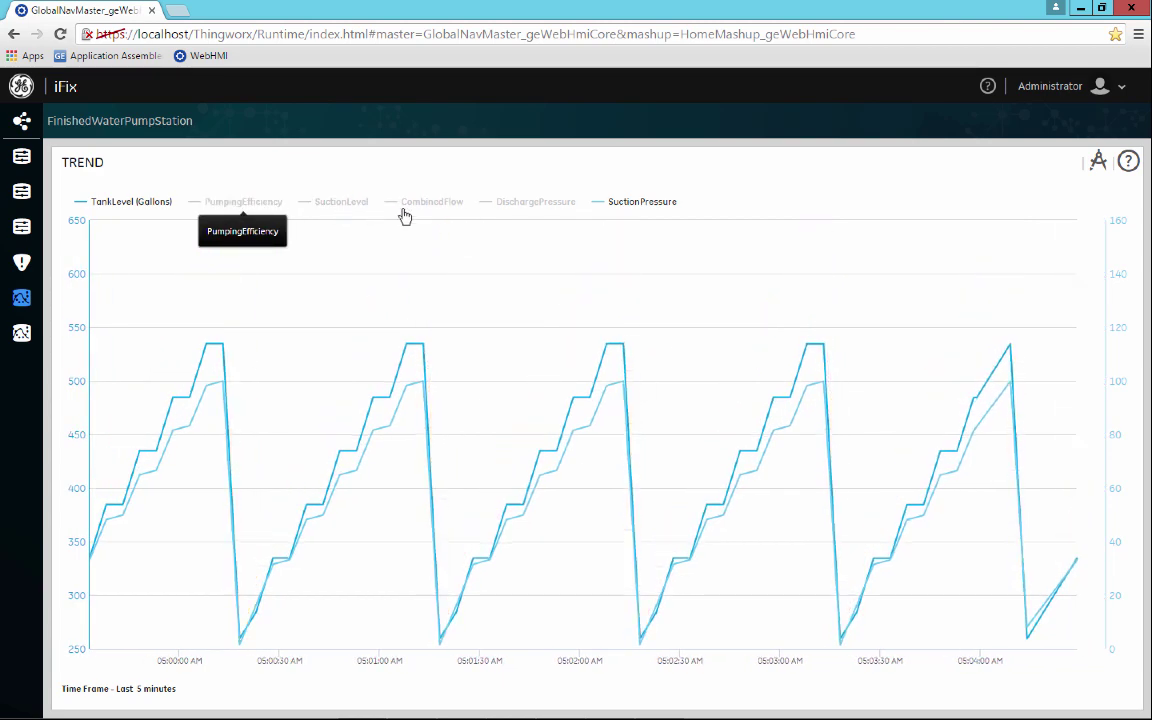
pyautogui.click(632, 205)
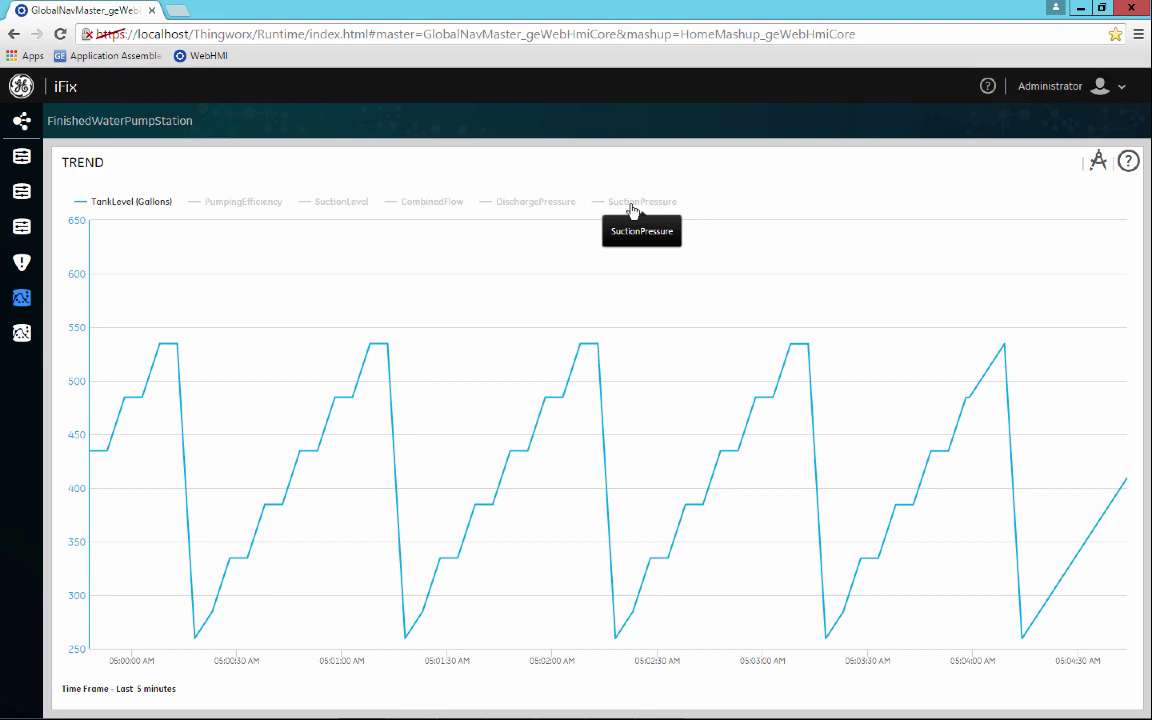
# Step: Display the SuctionPressure, DischargePressure and CombinedFlow curves in the trend again
pyautogui.click(630, 204)
pyautogui.click(566, 204)
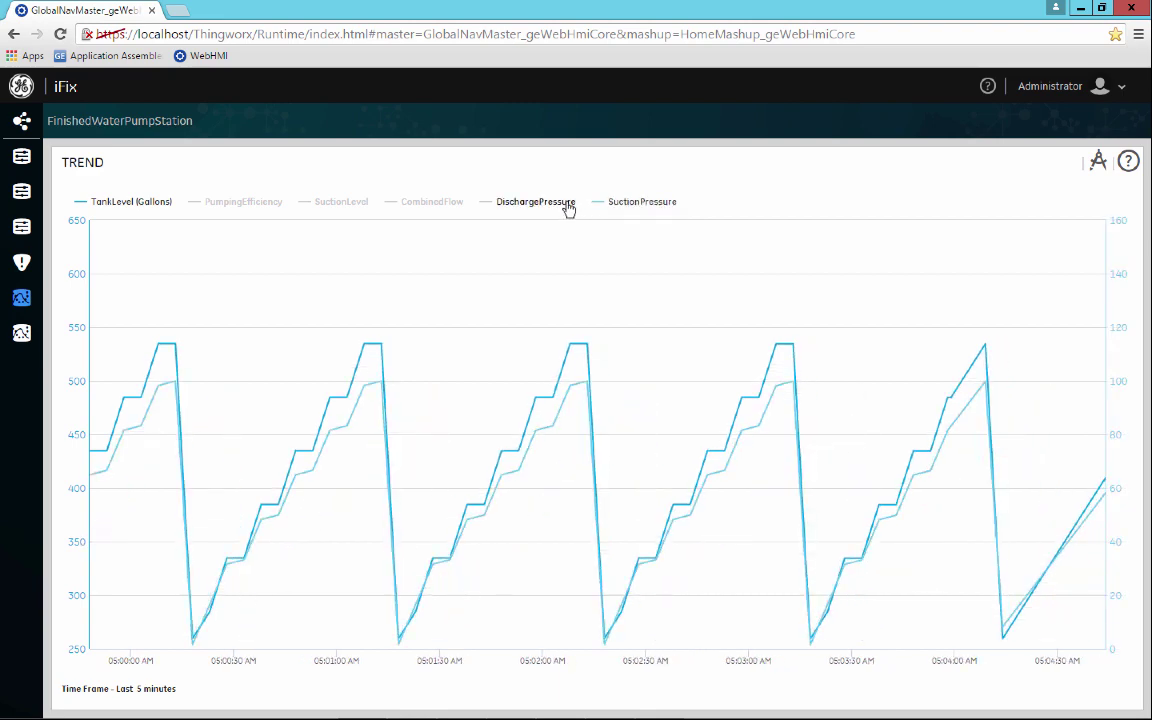
pyautogui.click(439, 206)
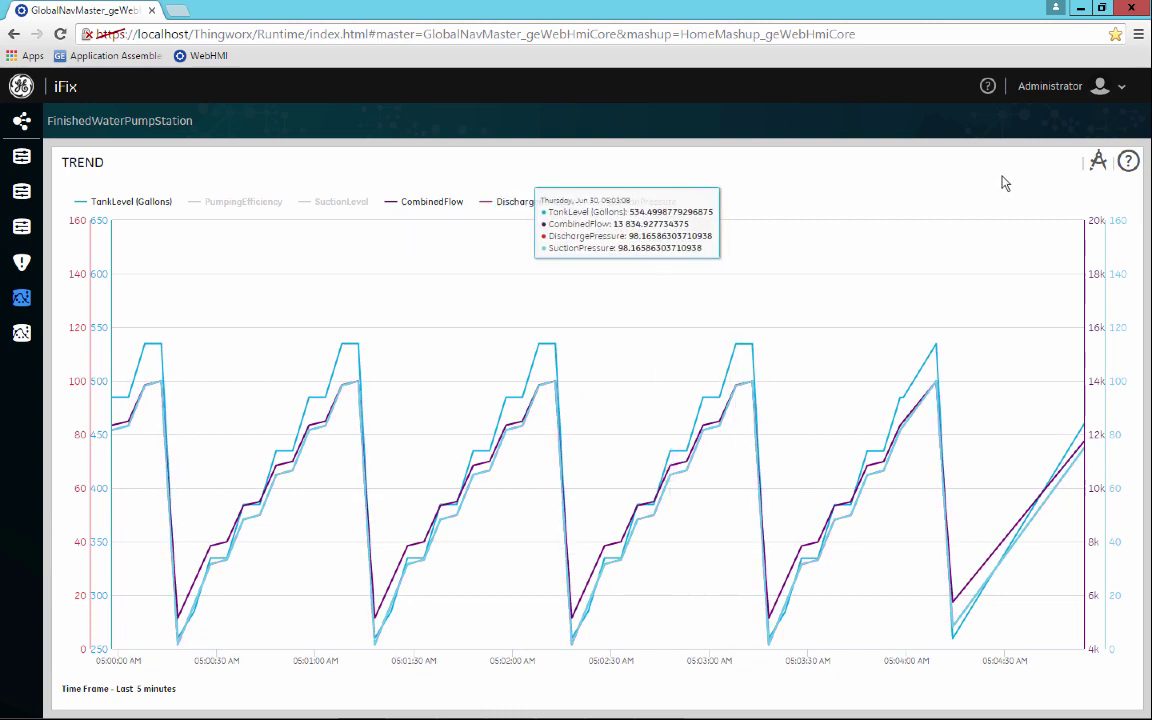
# Step: Switch the trend's time frame to 30 minutes and back to 5 minutes, and close the trend configuration
pyautogui.click(1097, 161)
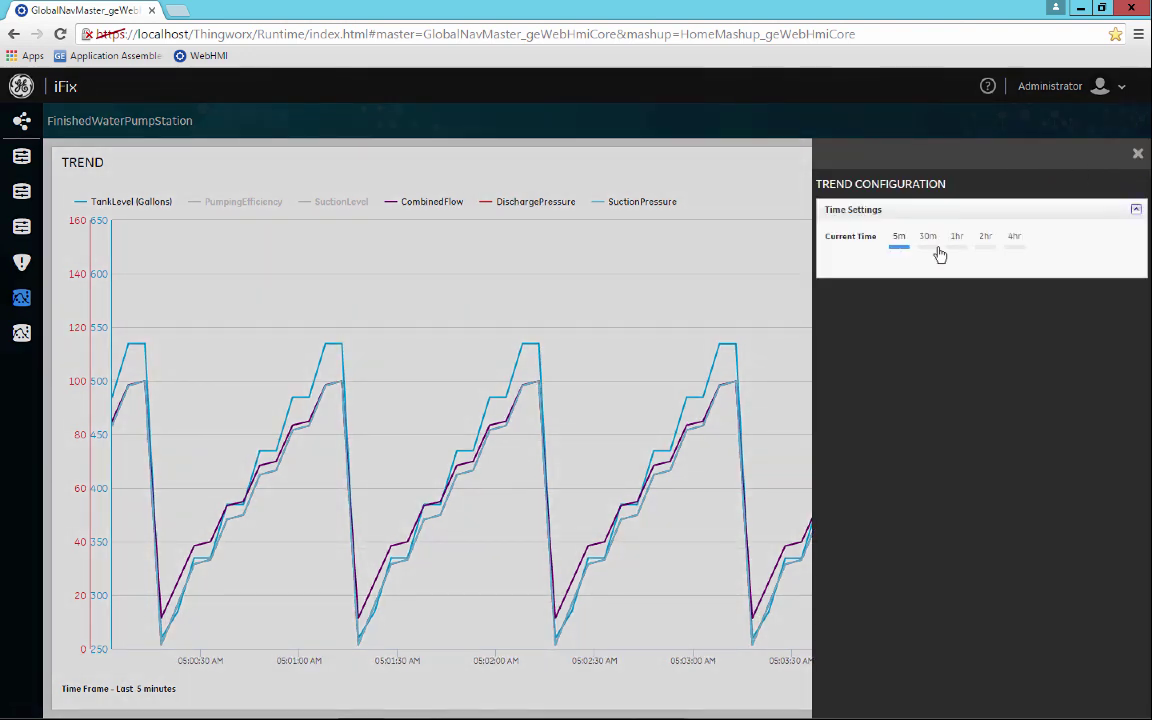
pyautogui.click(929, 250)
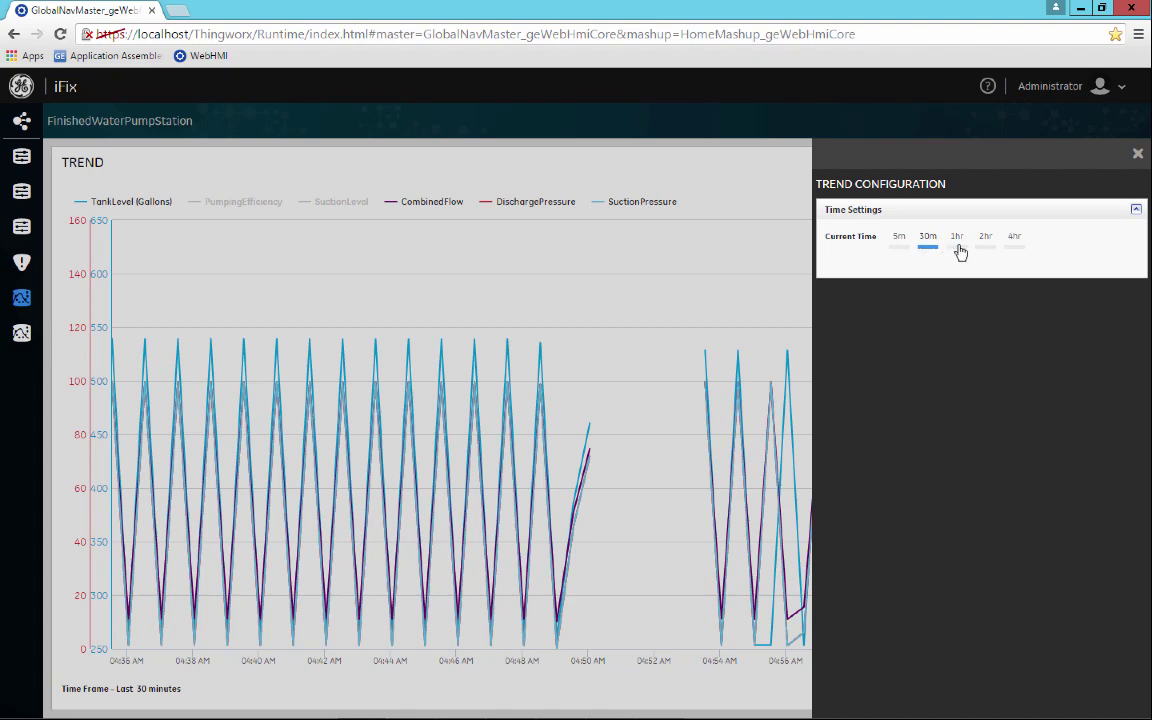
pyautogui.click(899, 244)
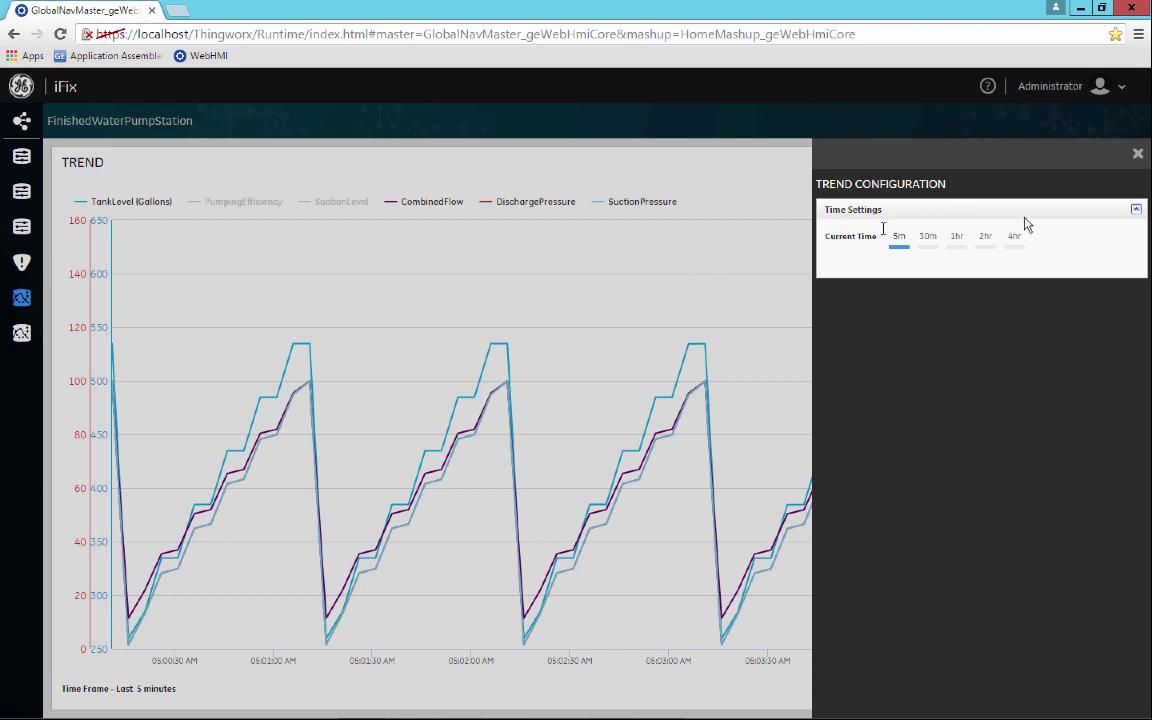
pyautogui.click(1136, 155)
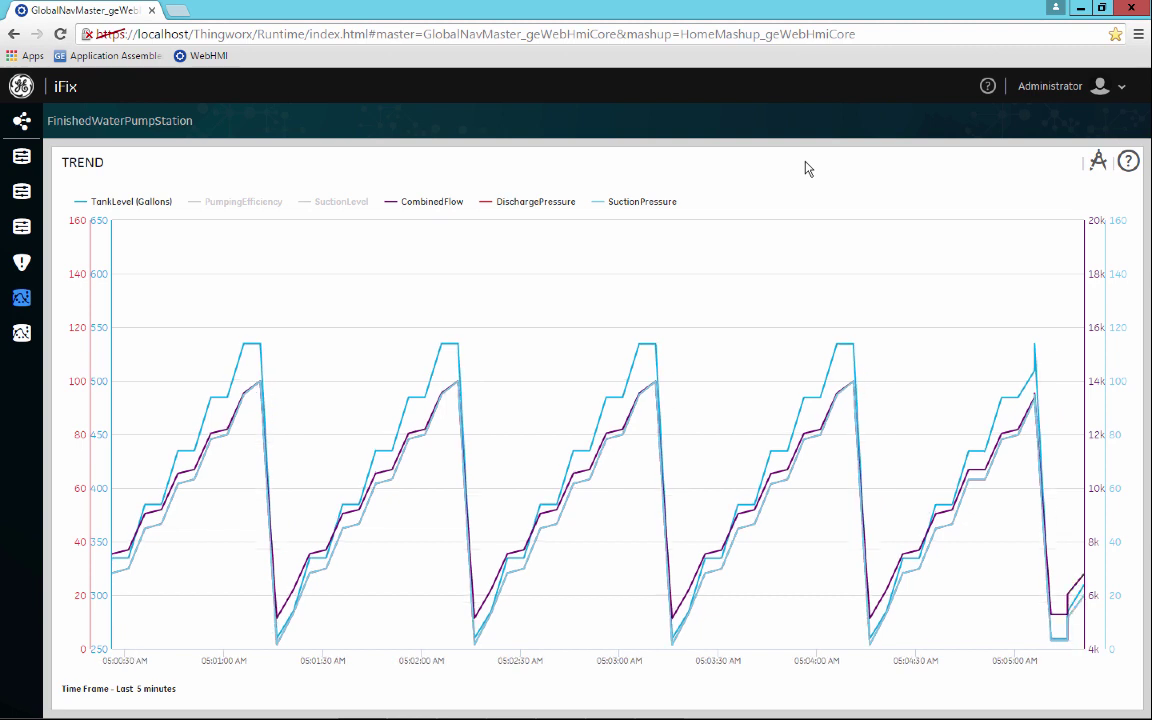
# Step: Reload the full-screen trend and change the context to DisplacementPump1A under FinishedWaterPumpStation
pyautogui.moveTo(671, 224)
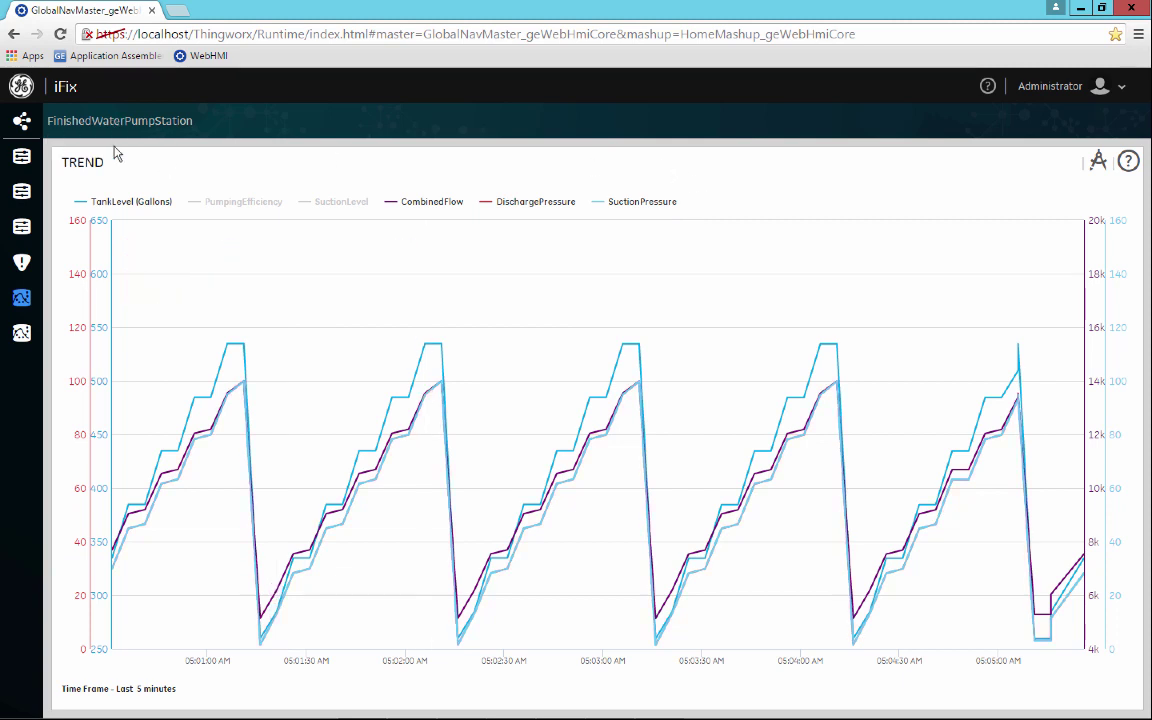
pyautogui.click(23, 299)
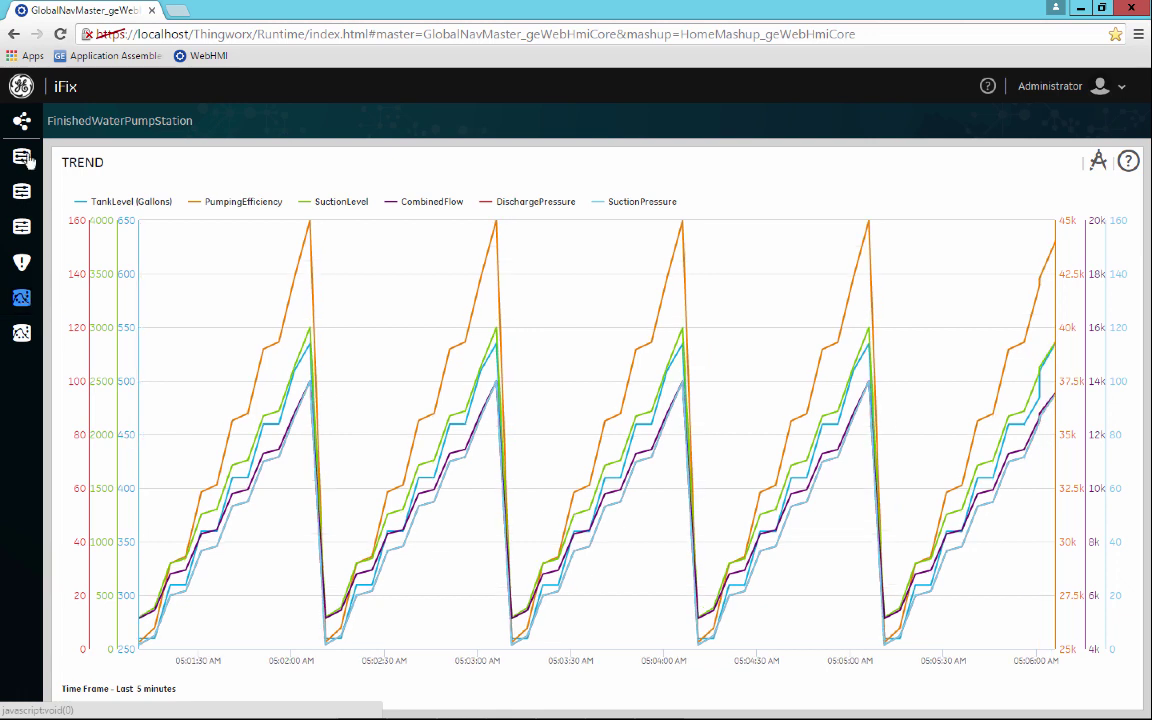
pyautogui.click(23, 122)
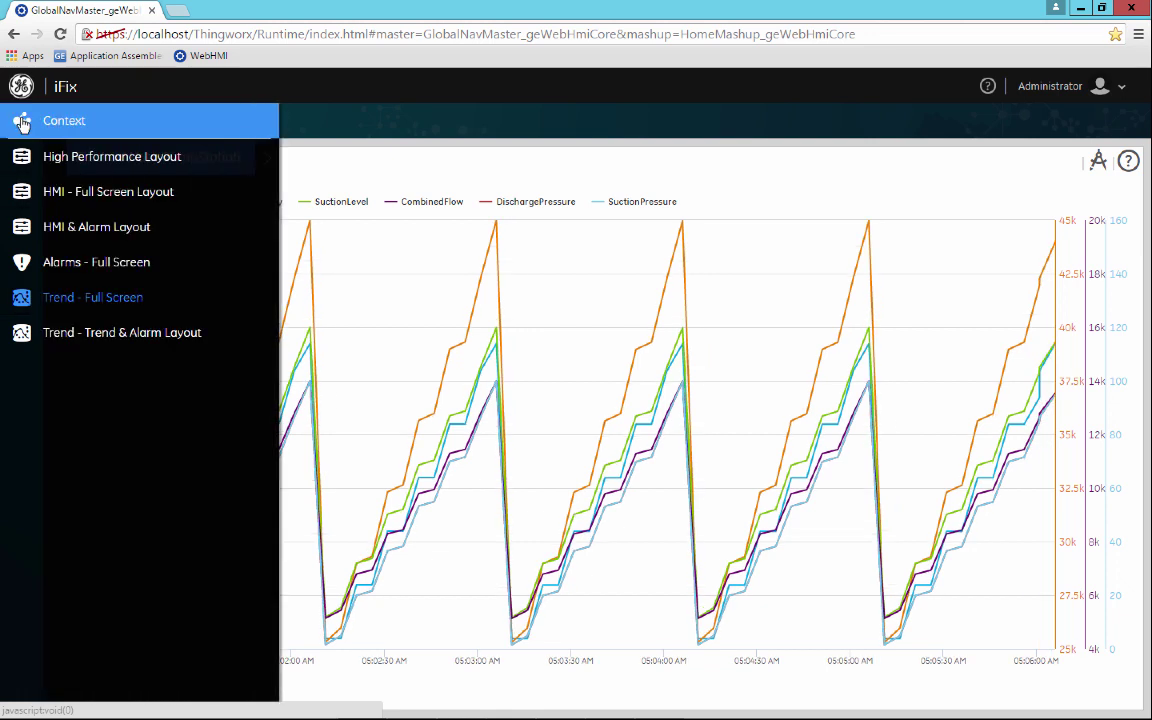
pyautogui.click(23, 122)
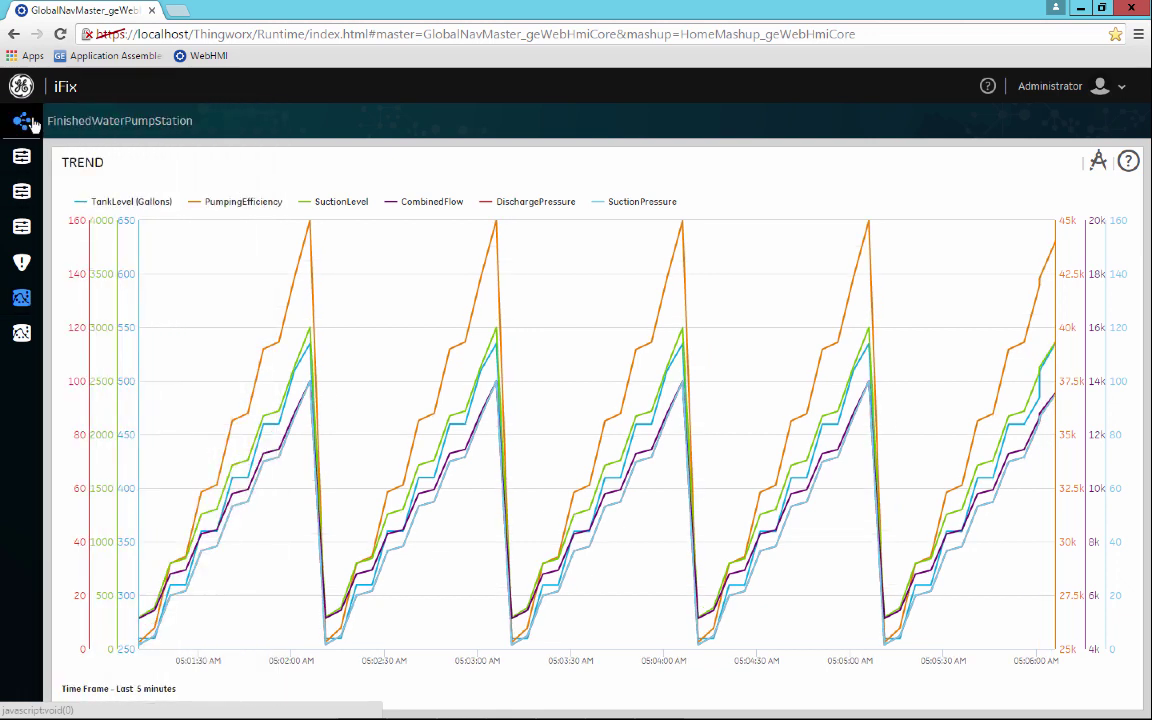
pyautogui.click(23, 122)
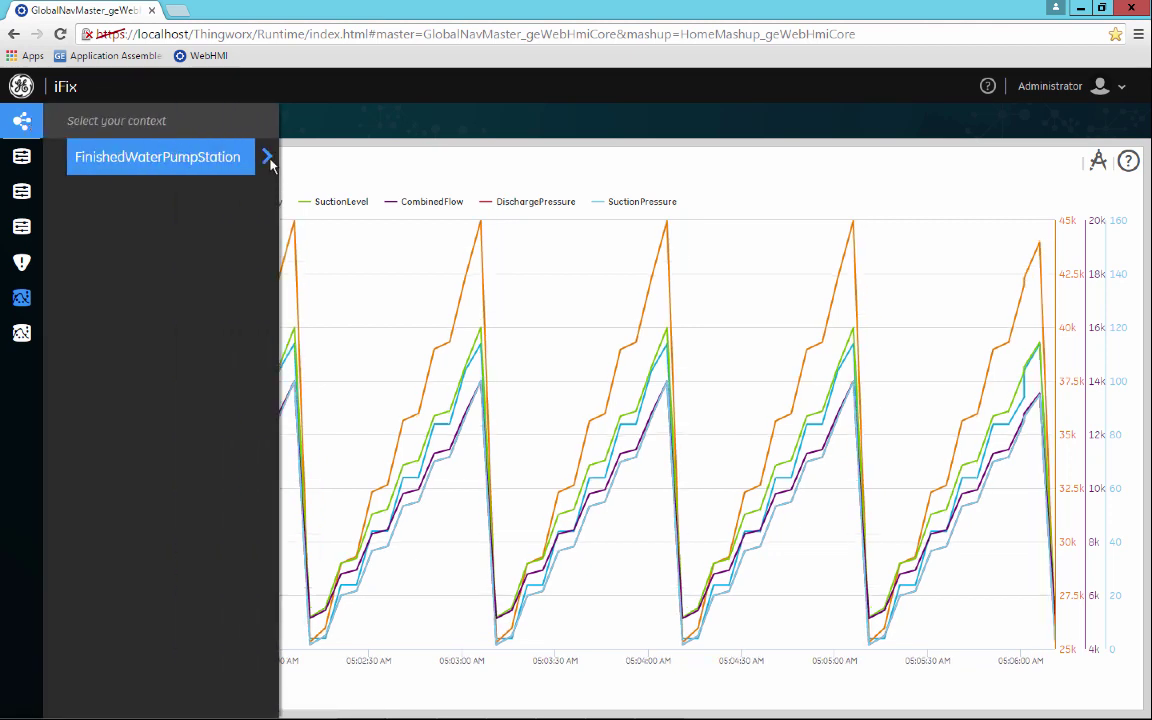
pyautogui.click(270, 162)
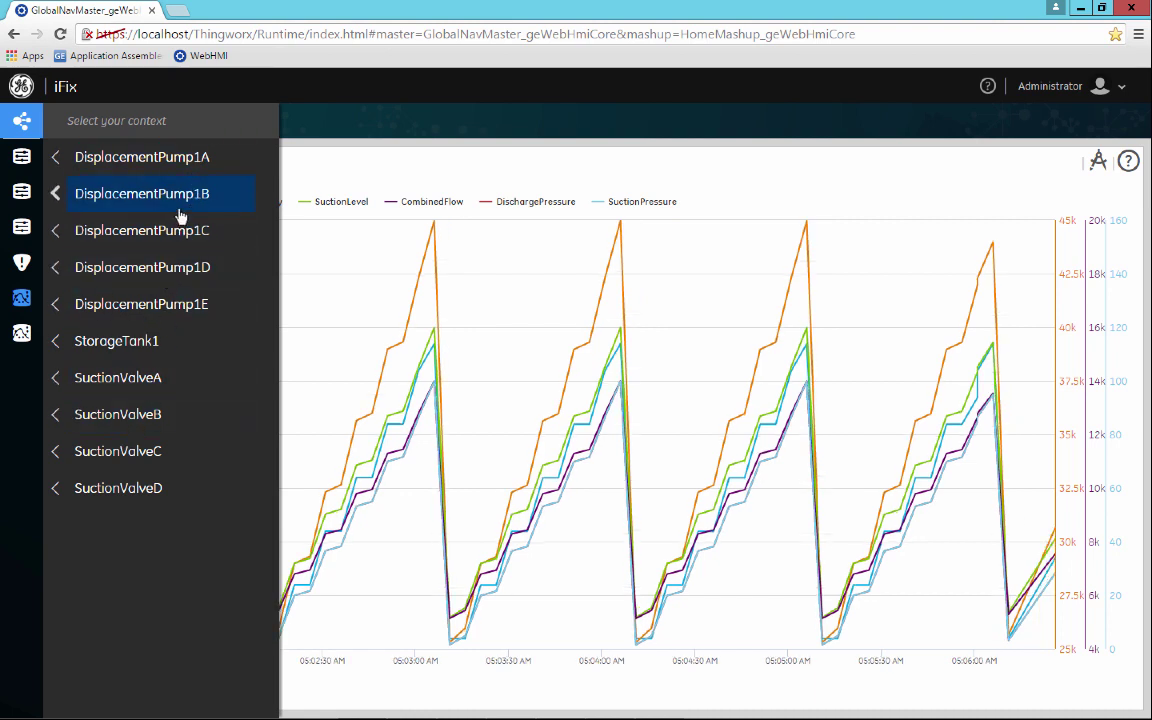
pyautogui.click(167, 157)
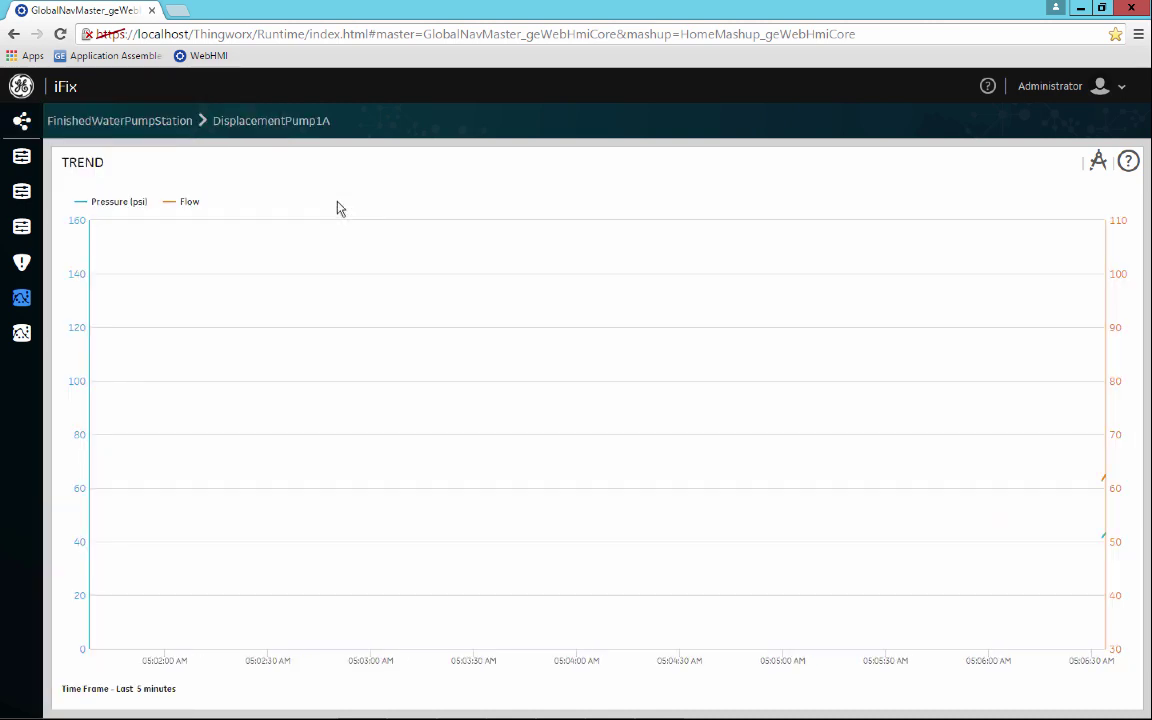
# Step: Show the full-screen alarm list for the DisplacementPump1A context
pyautogui.moveTo(946, 424)
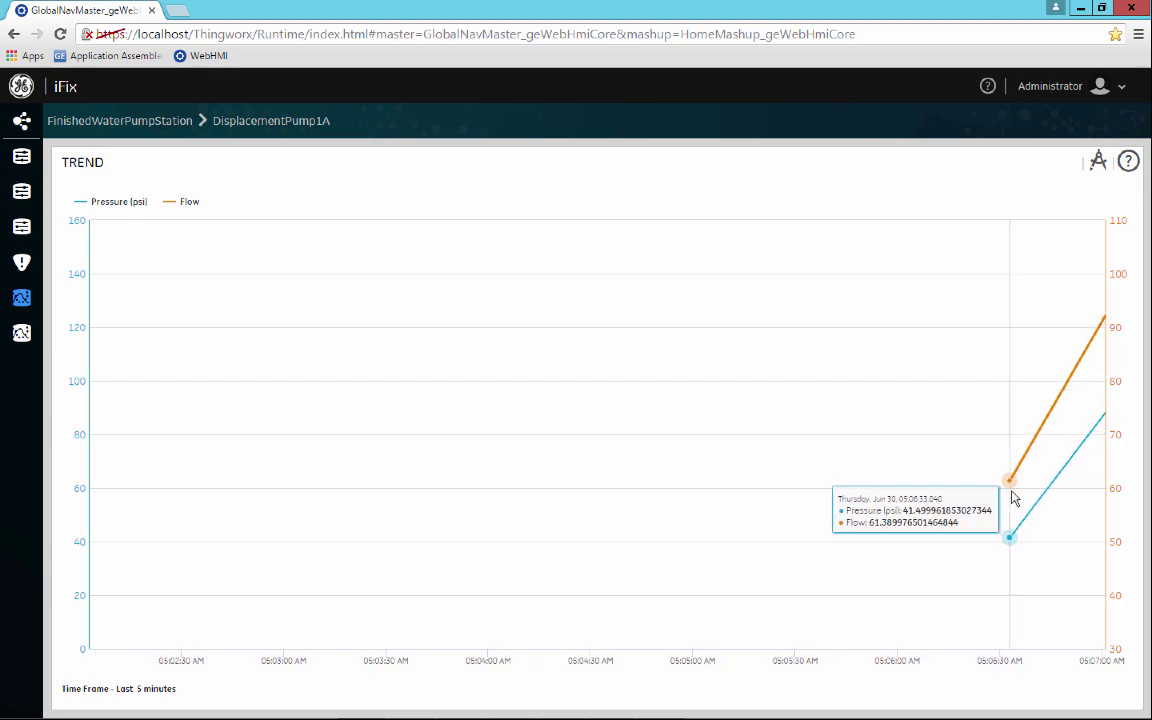
pyautogui.moveTo(33, 165)
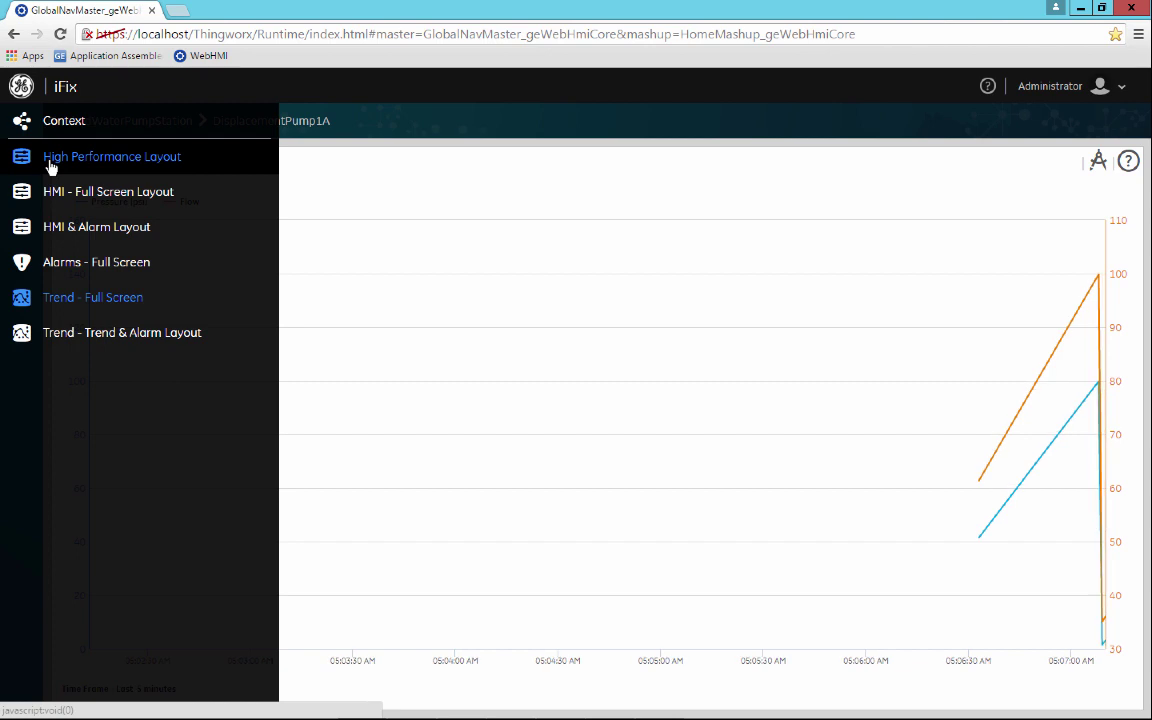
pyautogui.click(62, 264)
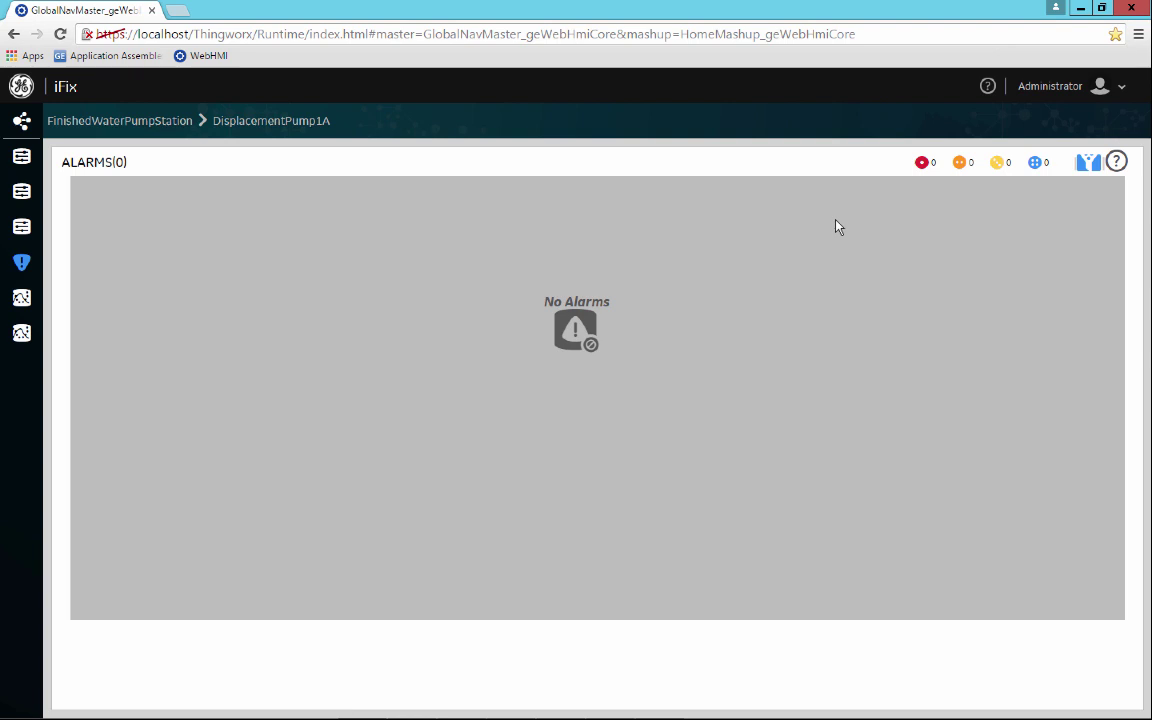
# Step: Set the alarm filter to view all alarms, remove the critical severity condition and apply the filter
pyautogui.click(1089, 166)
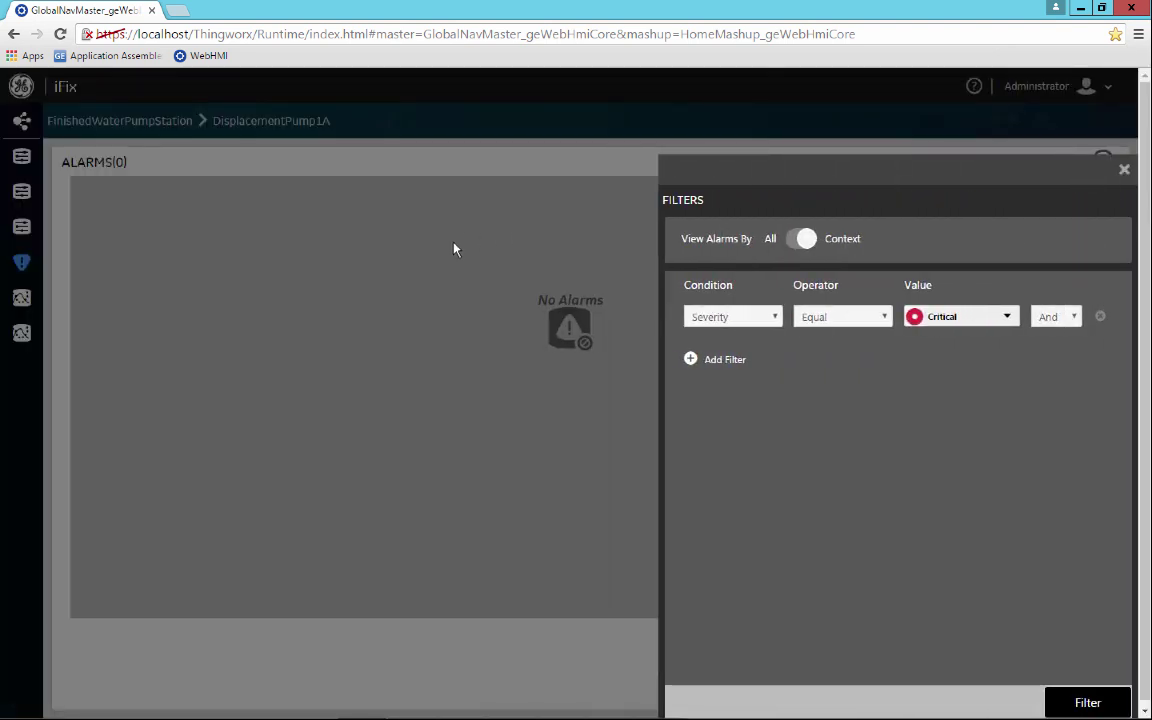
pyautogui.click(796, 242)
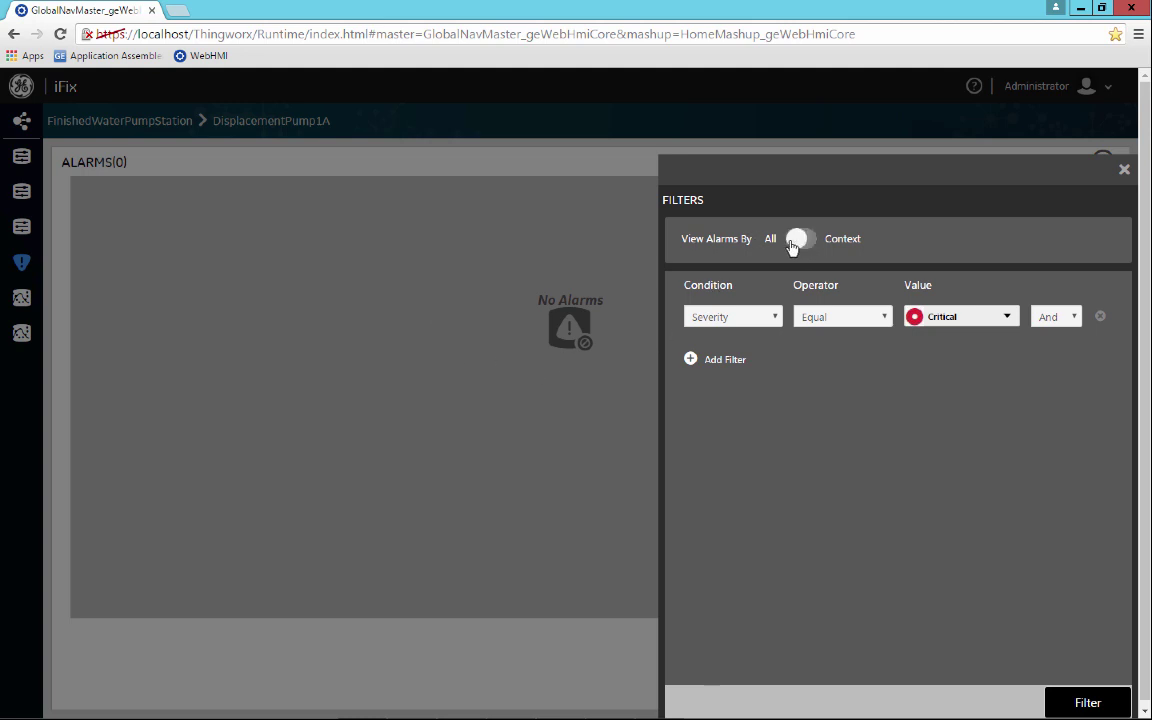
pyautogui.click(1099, 320)
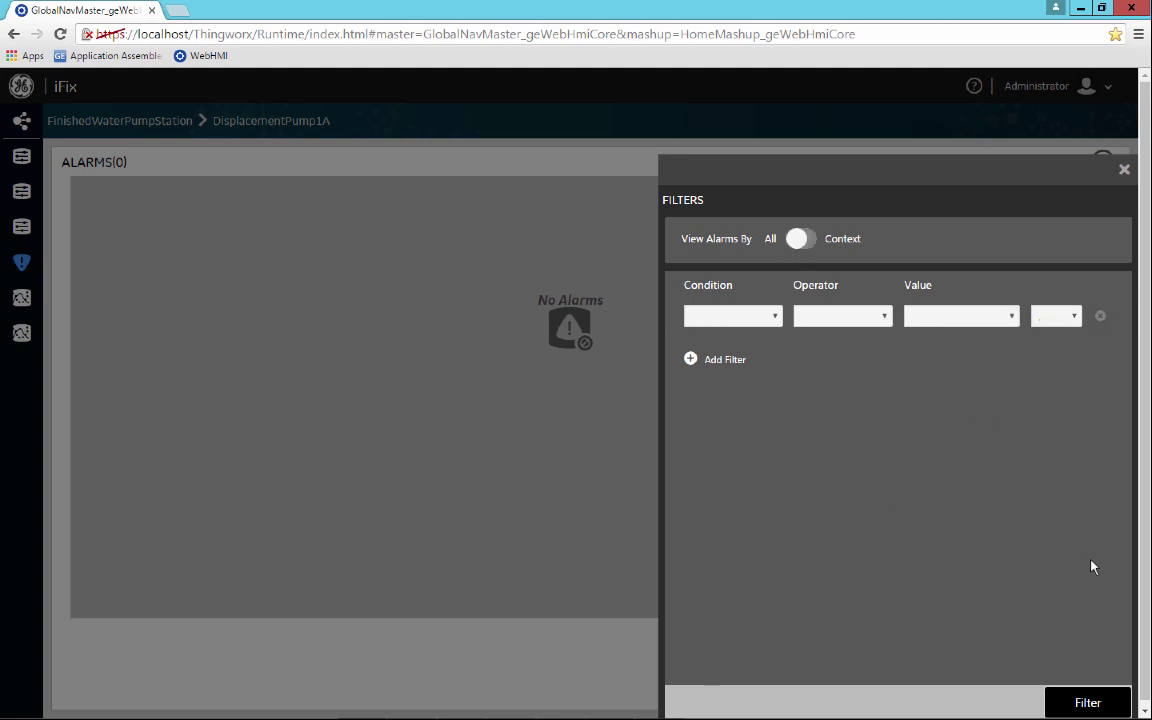
pyautogui.click(1090, 703)
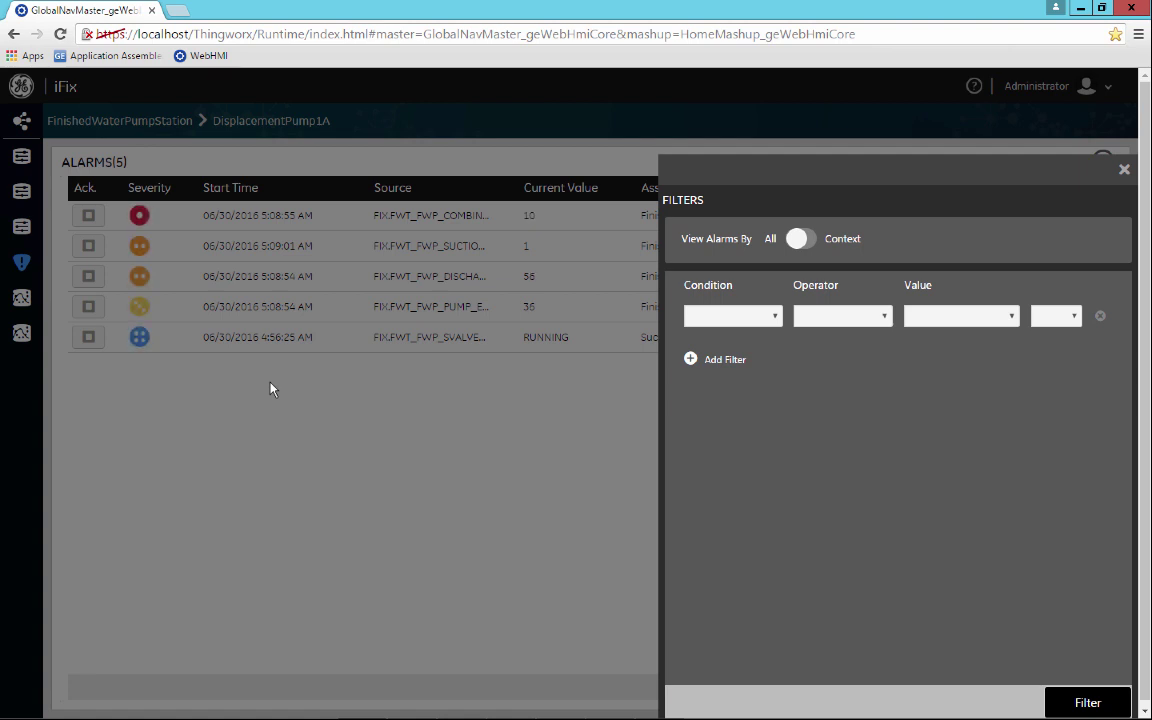
# Step: Filter the alarm list to all alarms with Severity Equal Critical, apply the filter and close the filter settings
pyautogui.click(816, 241)
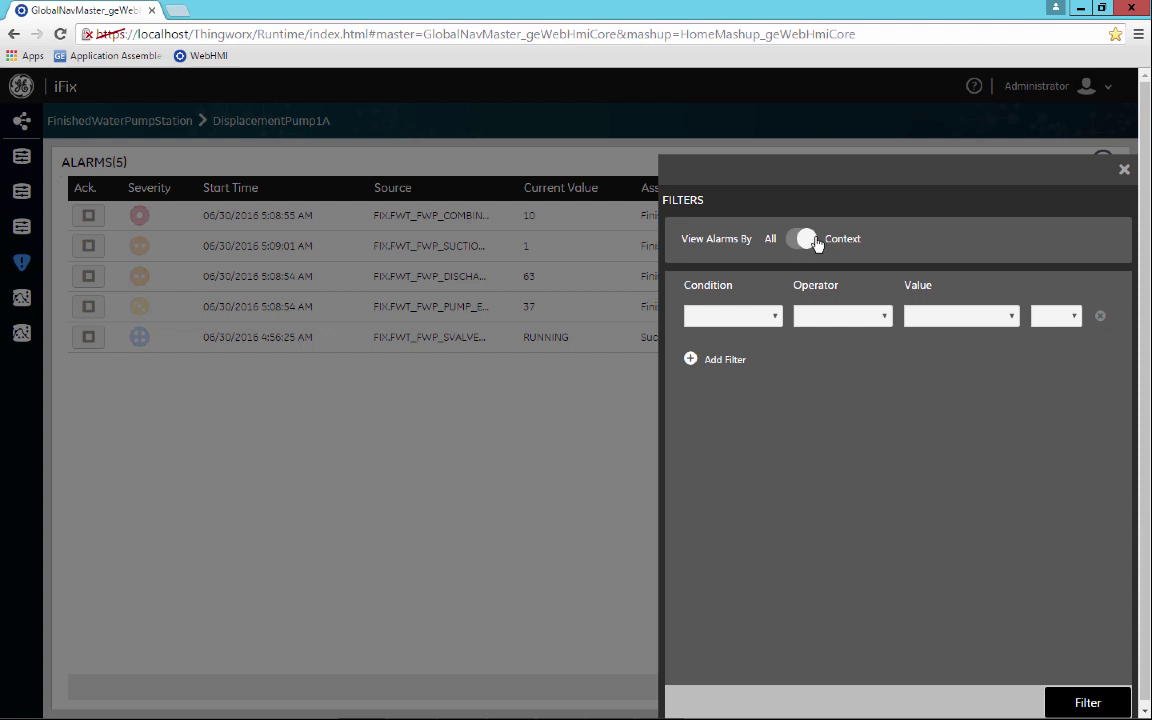
pyautogui.click(814, 241)
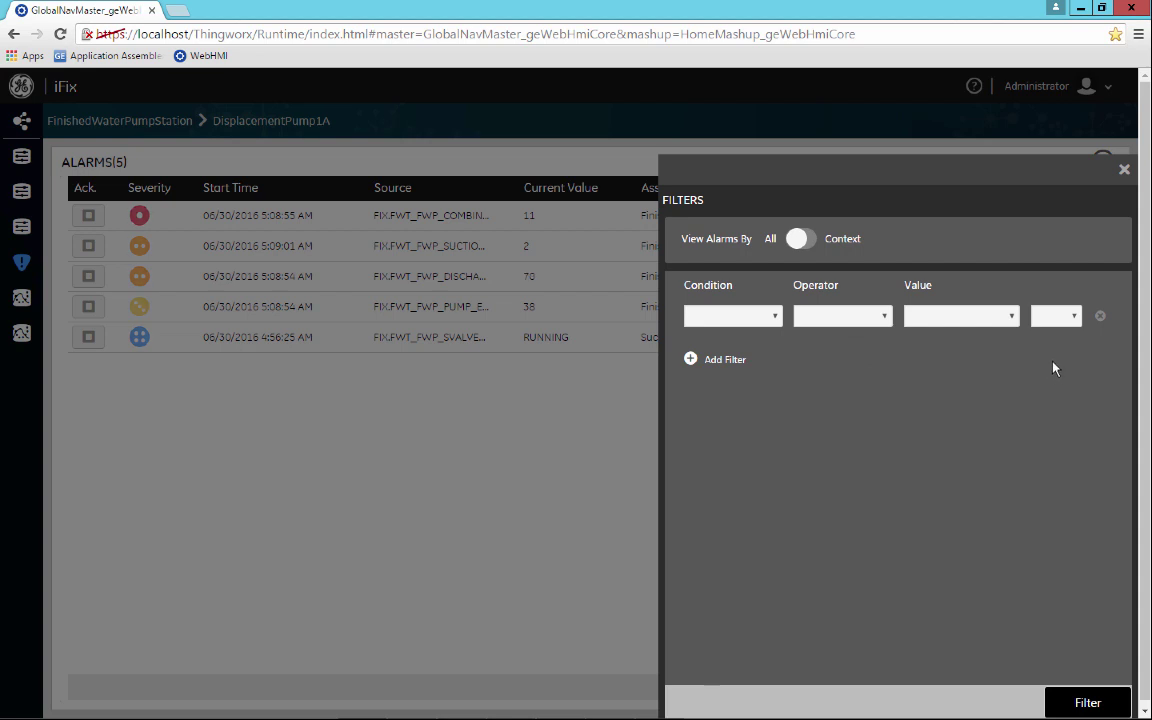
pyautogui.click(775, 316)
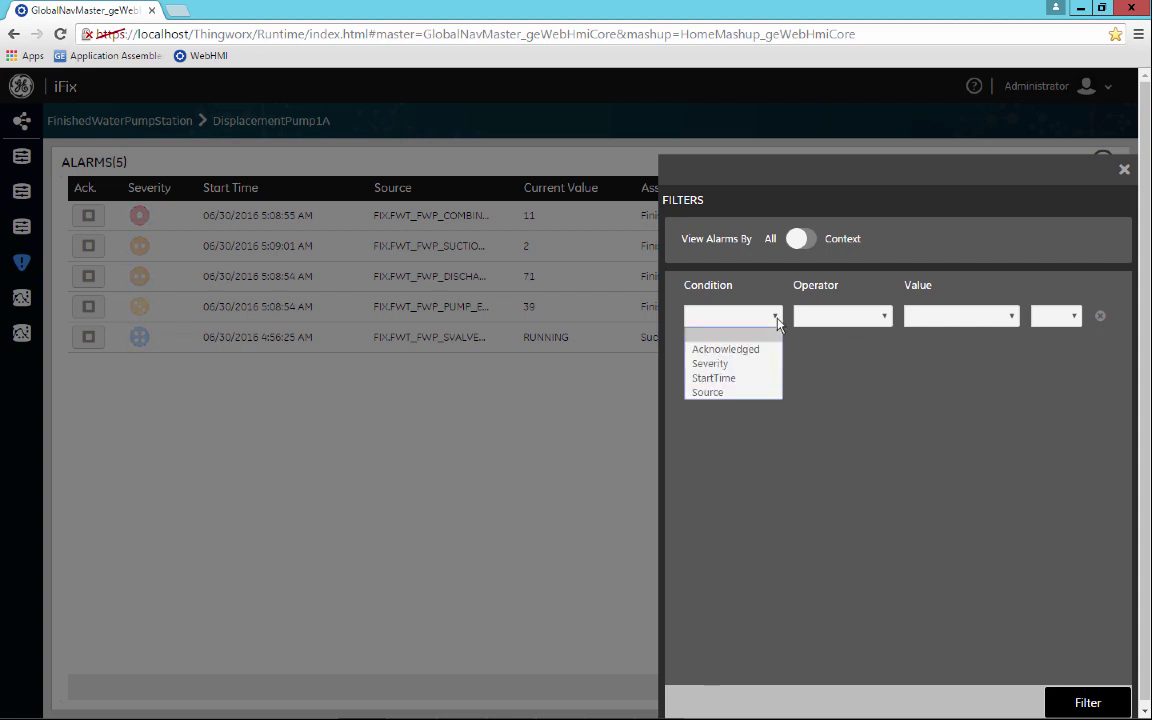
pyautogui.click(727, 364)
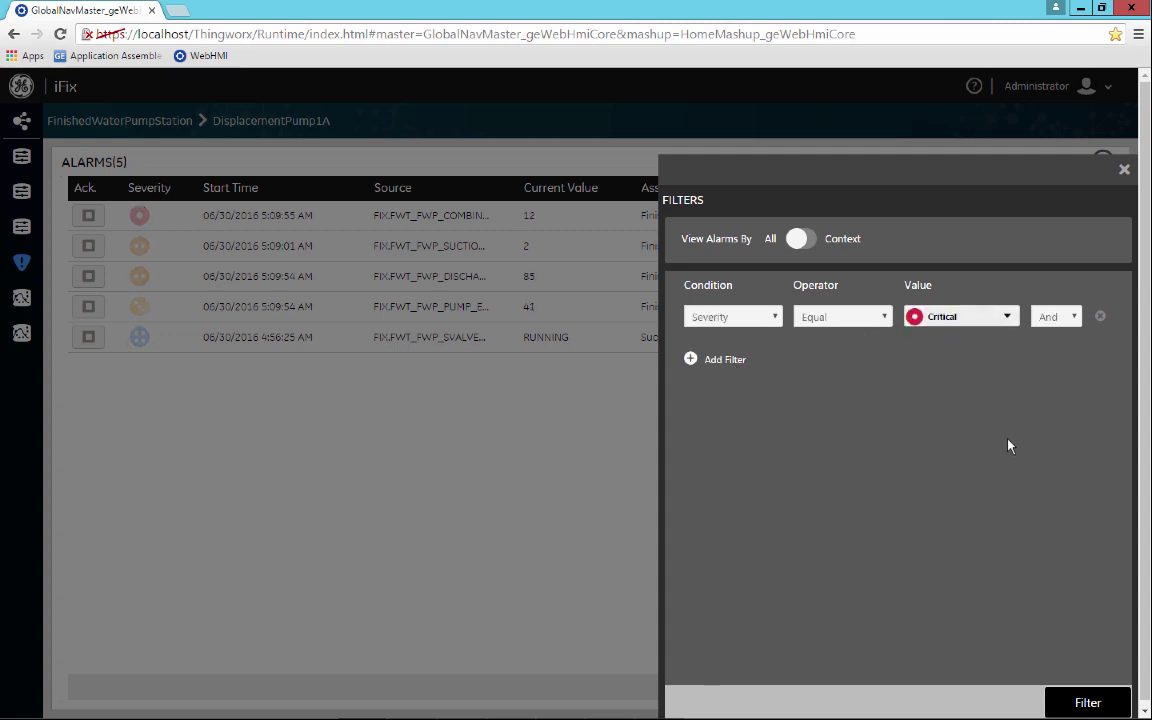
pyautogui.click(1085, 702)
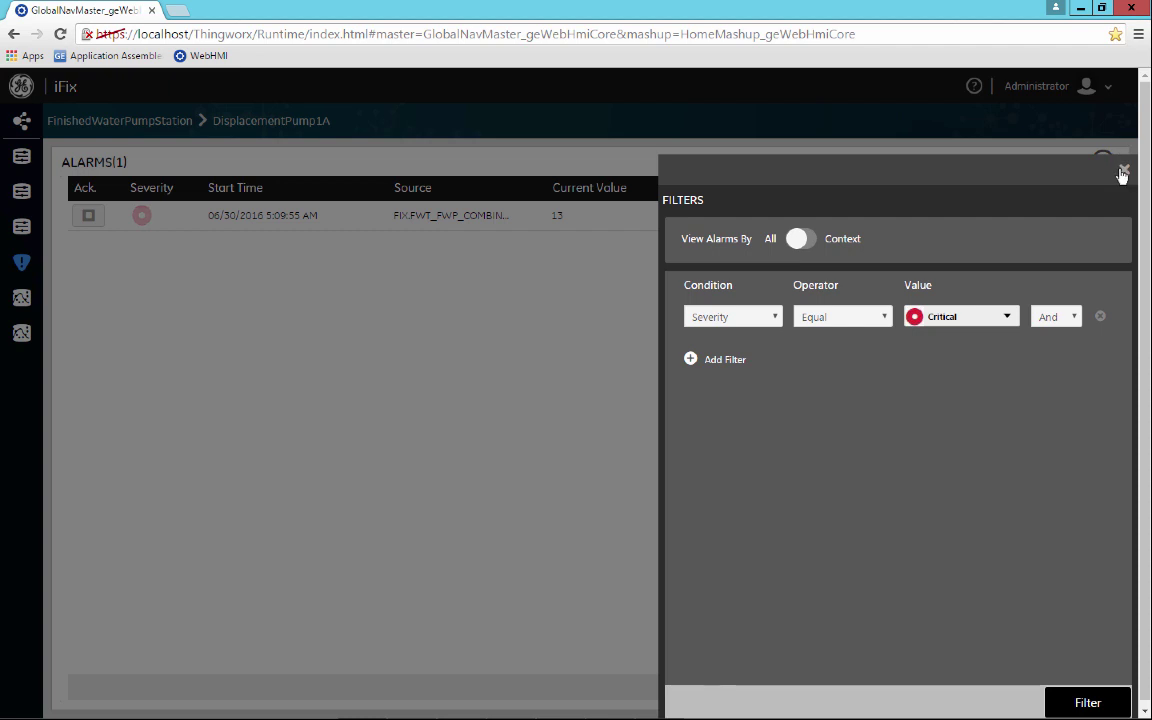
pyautogui.click(368, 303)
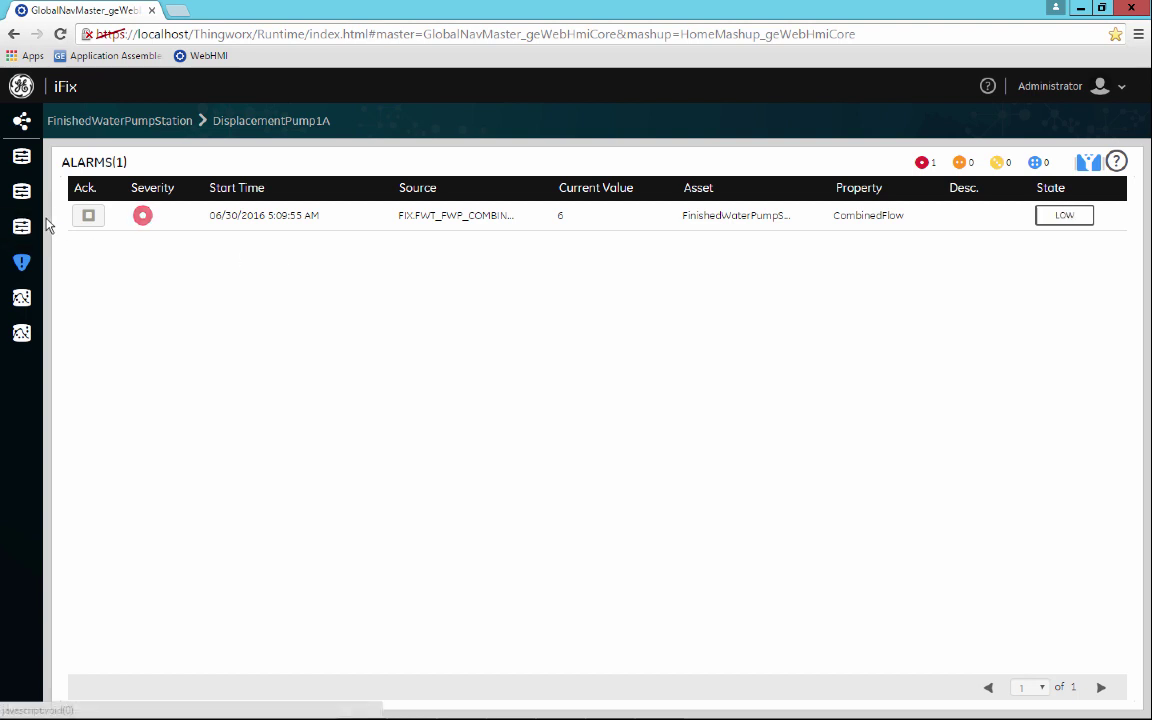
# Step: Show DisplacementPump1A in the HMI - Full Screen Layout and open its control view
pyautogui.moveTo(16, 230)
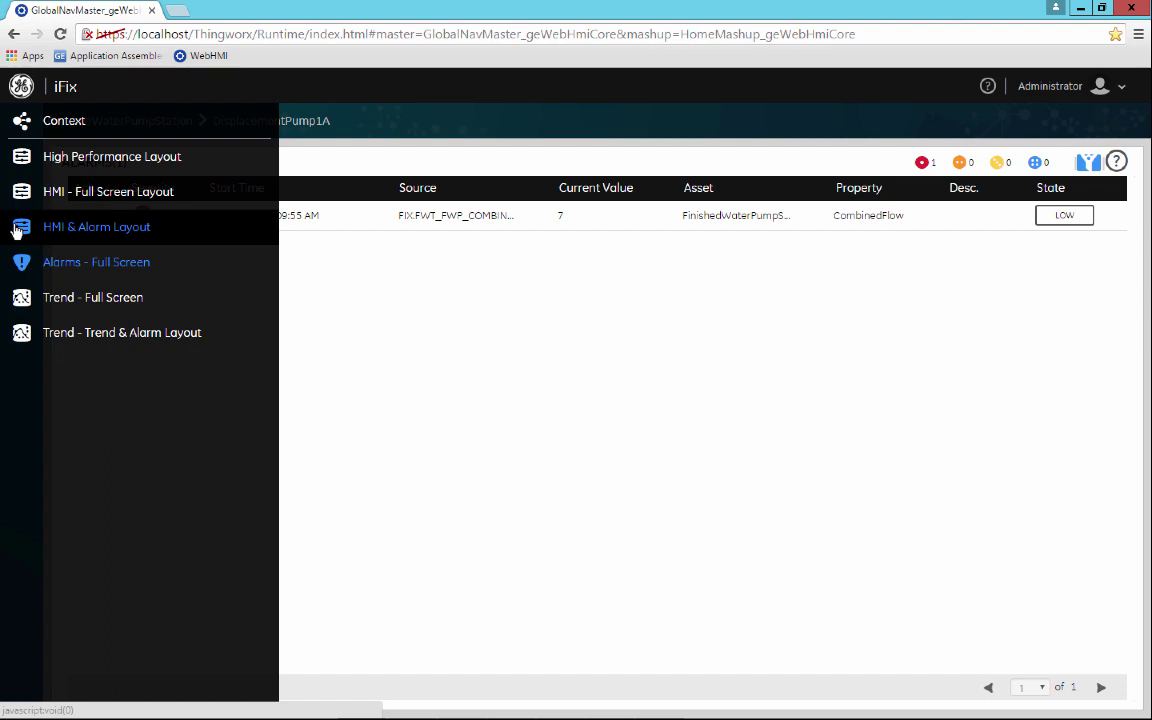
pyautogui.click(116, 193)
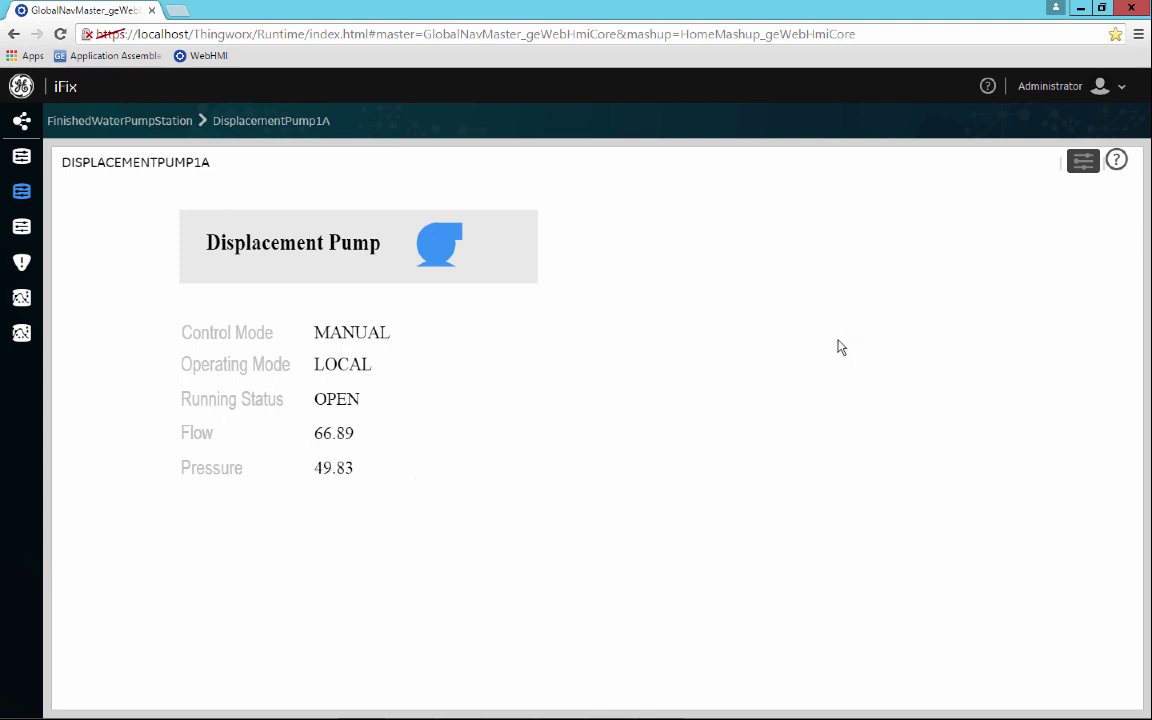
pyautogui.click(1087, 166)
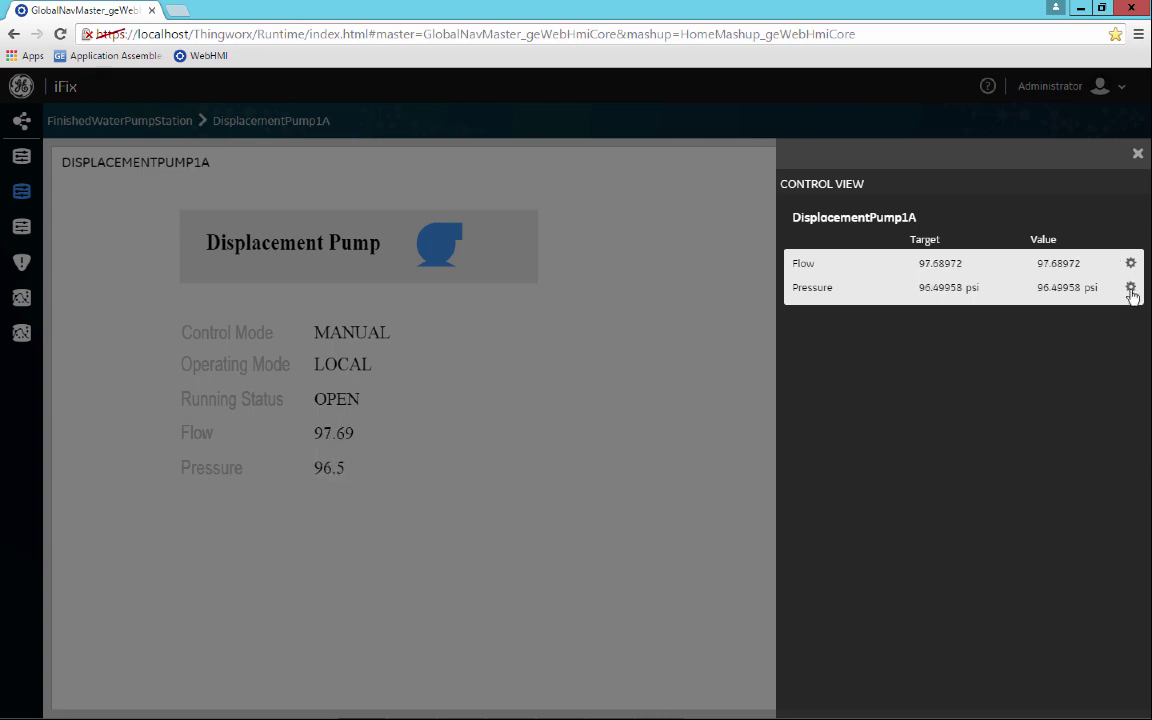
# Step: Try setting DisplacementPump1A's flow target to 98 and raising its pressure target, cancel the edit and close the control view
pyautogui.click(1130, 289)
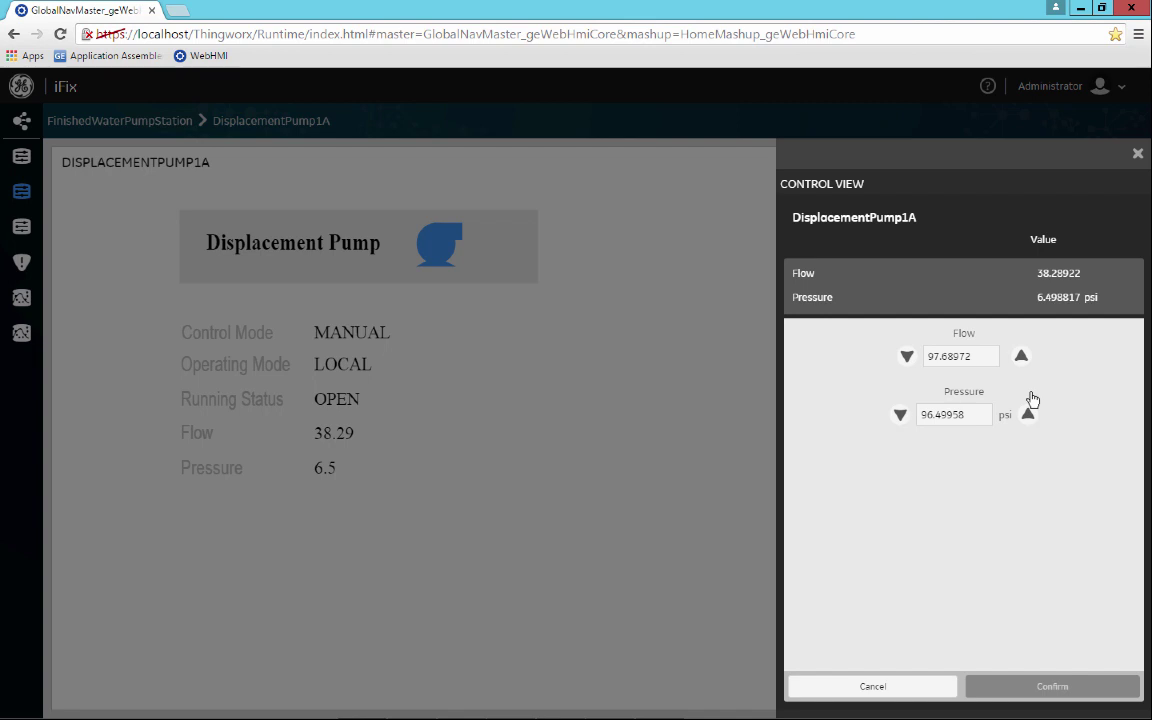
pyautogui.click(976, 356)
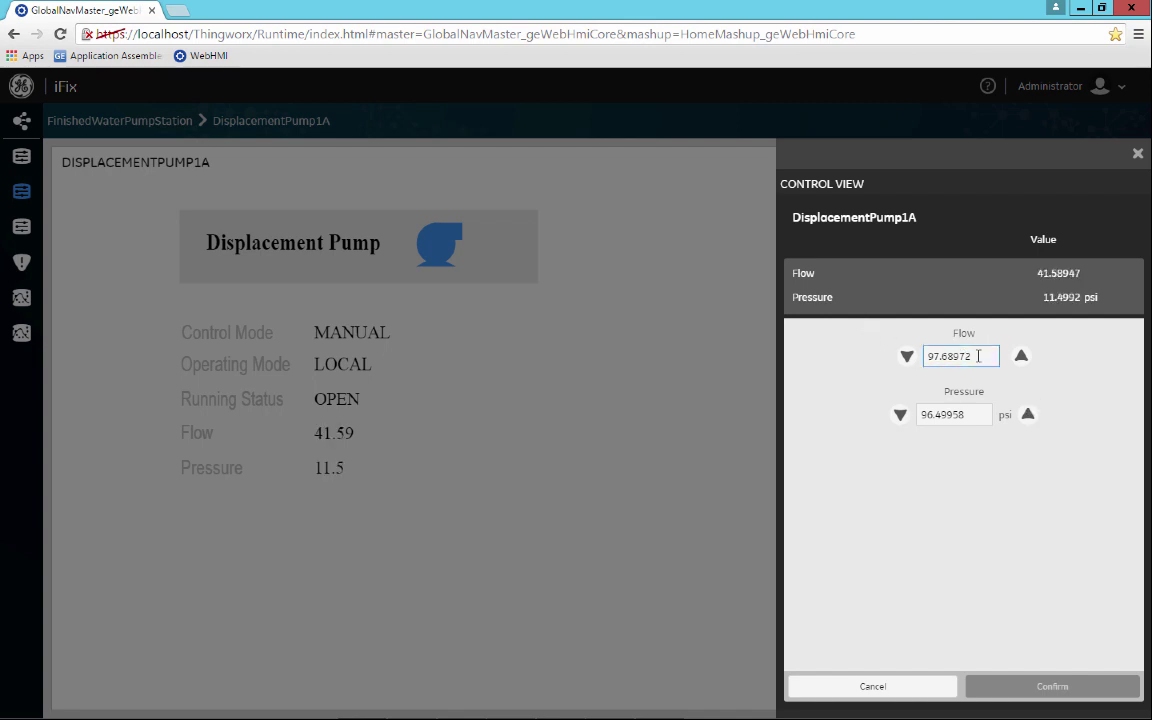
pyautogui.moveTo(978, 356); pyautogui.dragTo(905, 358)
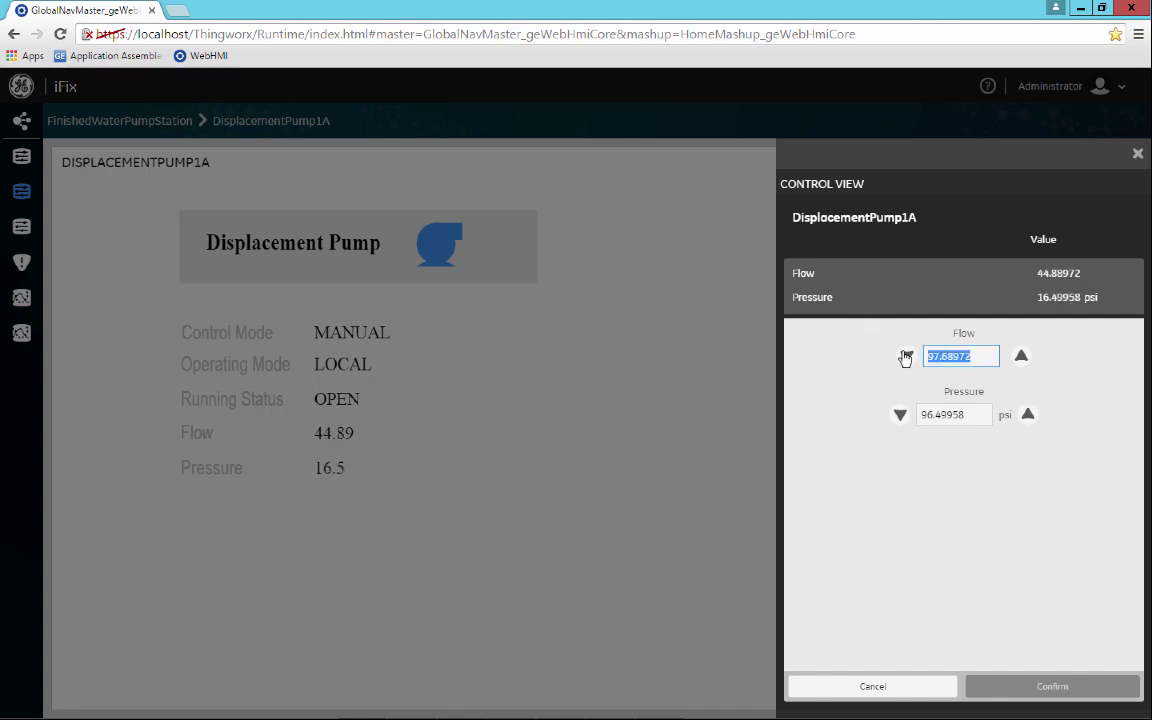
pyautogui.write('98')
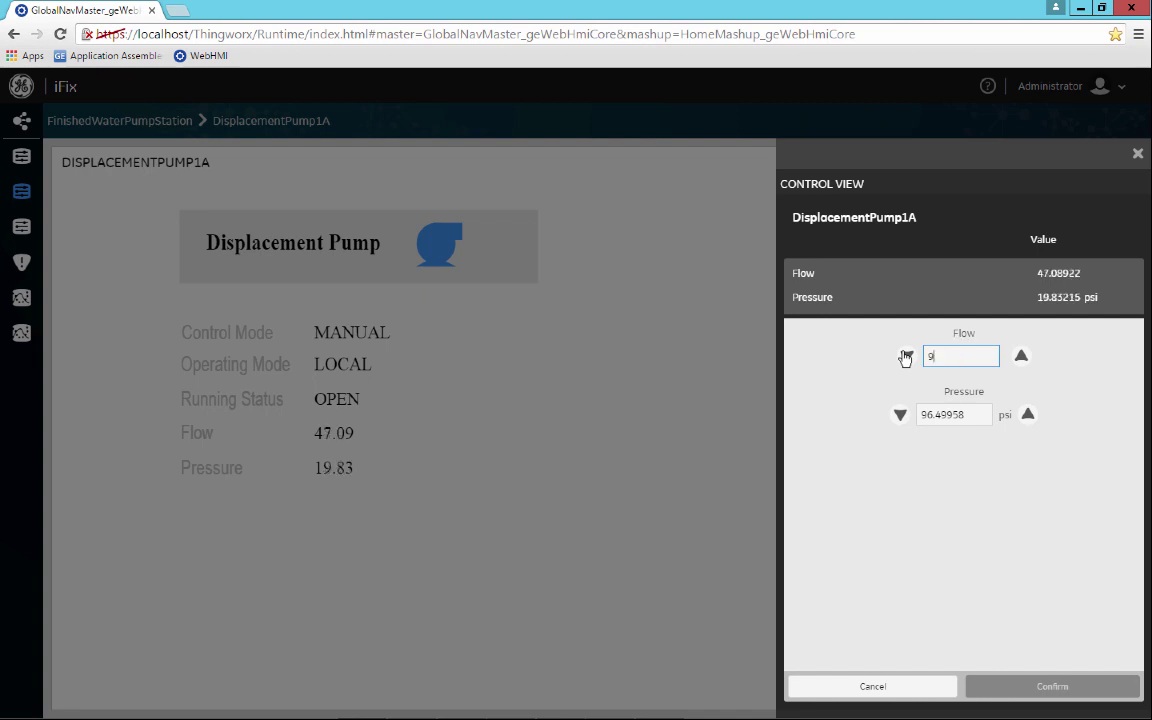
pyautogui.click(950, 414)
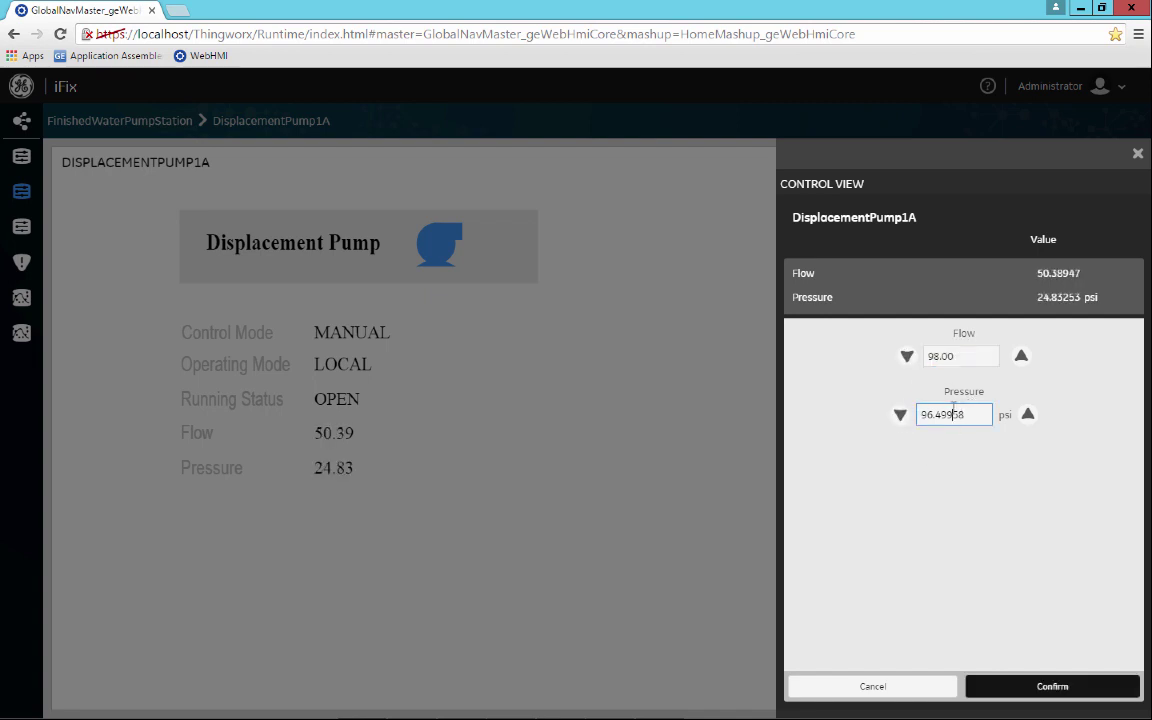
pyautogui.click(1027, 415)
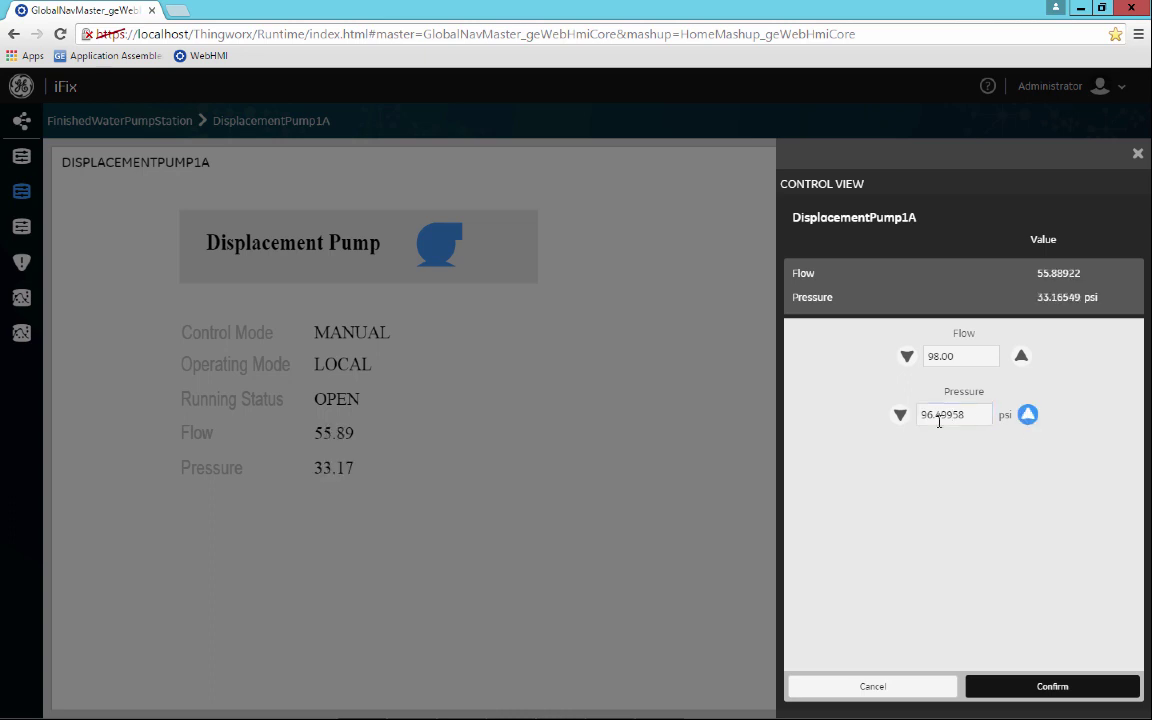
pyautogui.click(861, 686)
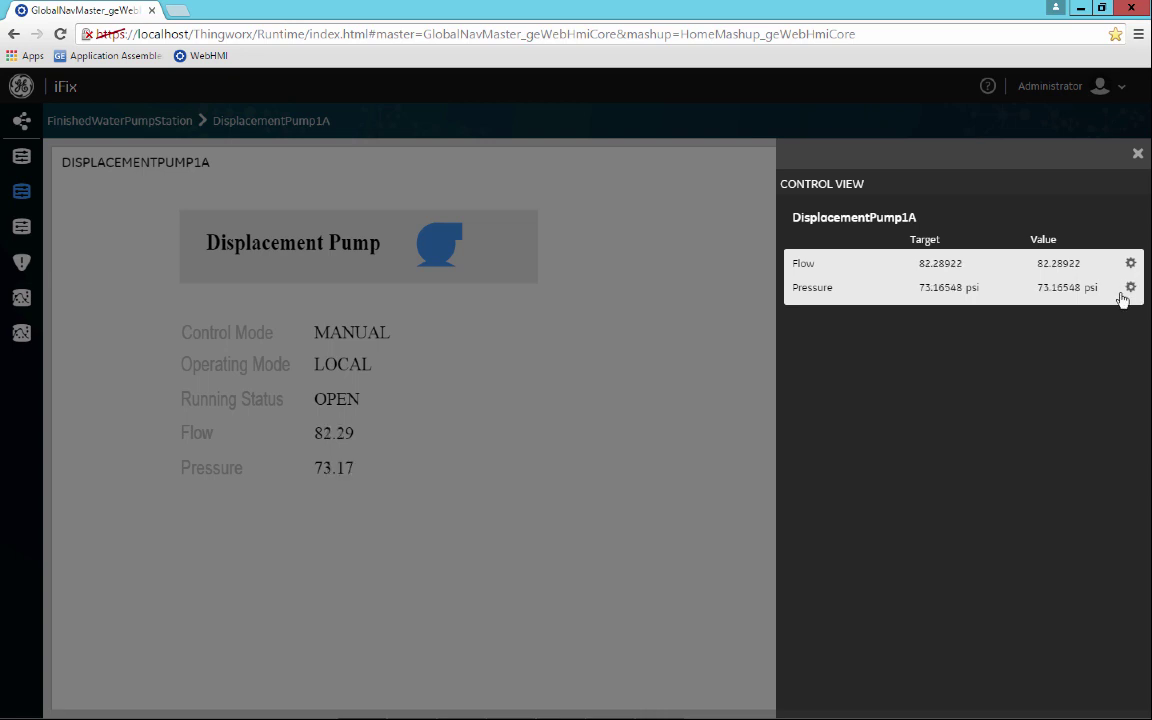
pyautogui.click(1137, 153)
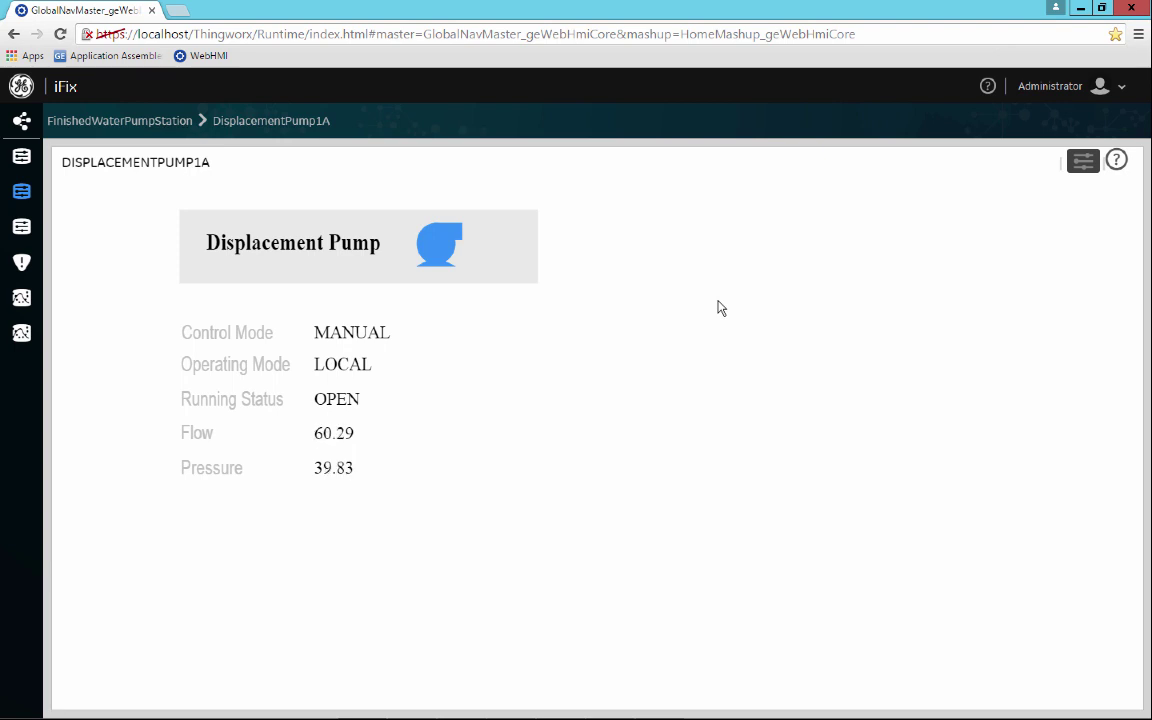
# Step: Show DisplacementPump1A in the High Performance Layout and view the options available for the signed-in account
pyautogui.click(20, 159)
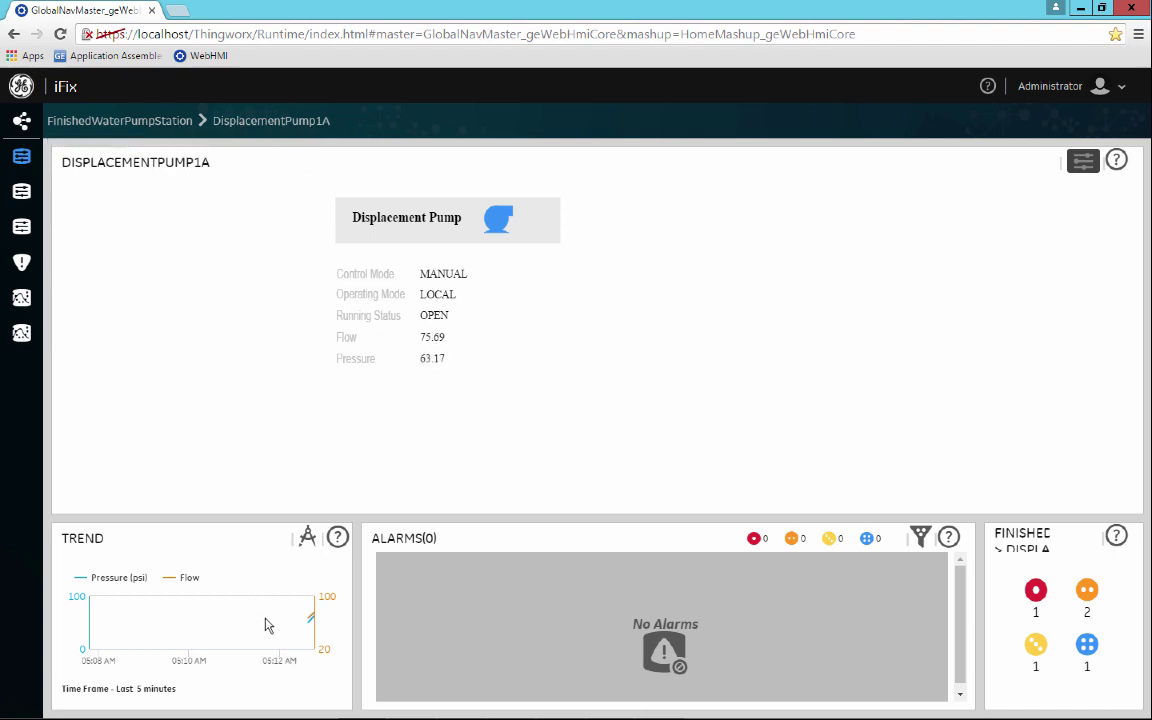
pyautogui.moveTo(289, 613)
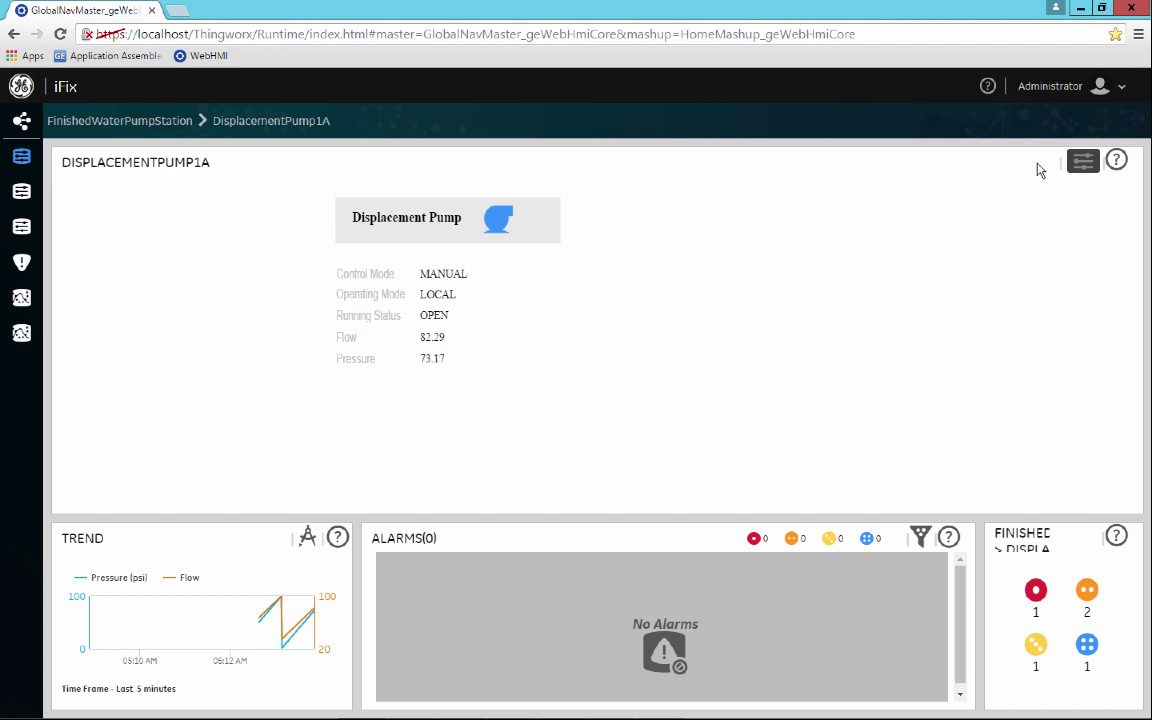
pyautogui.click(1050, 90)
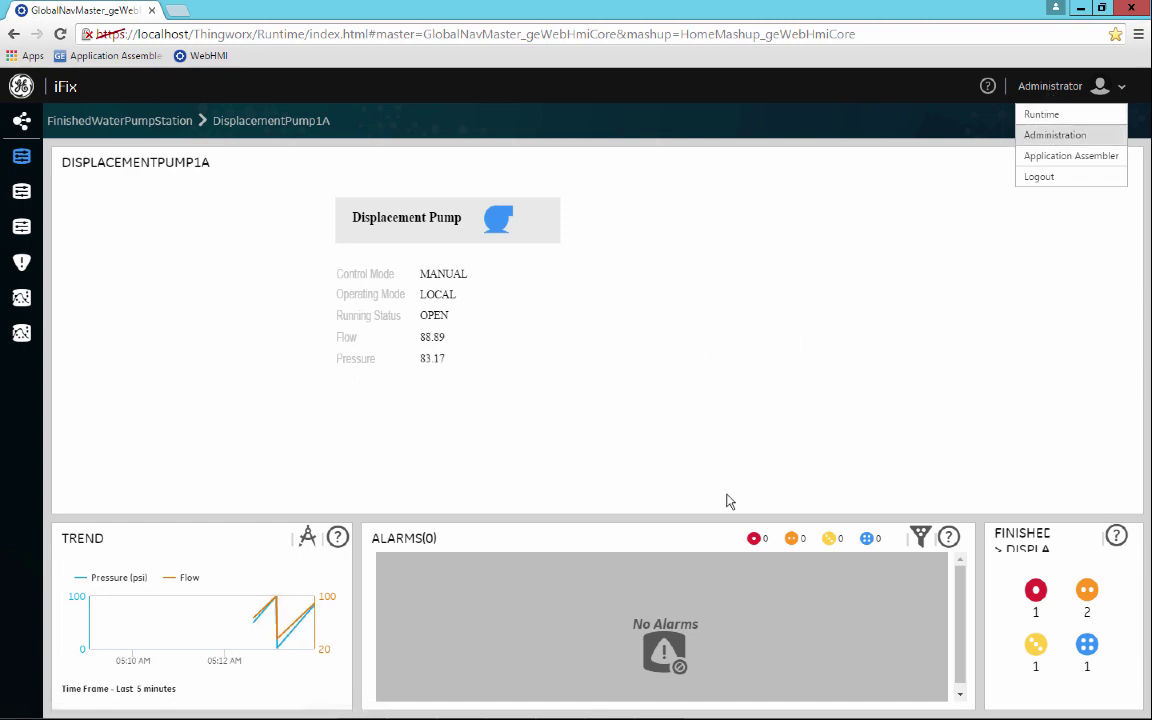
# Step: Switch to Proficy iFIX WorkSpace, maximize its window and close the untitled1.grf picture
pyautogui.moveTo(573, 716)
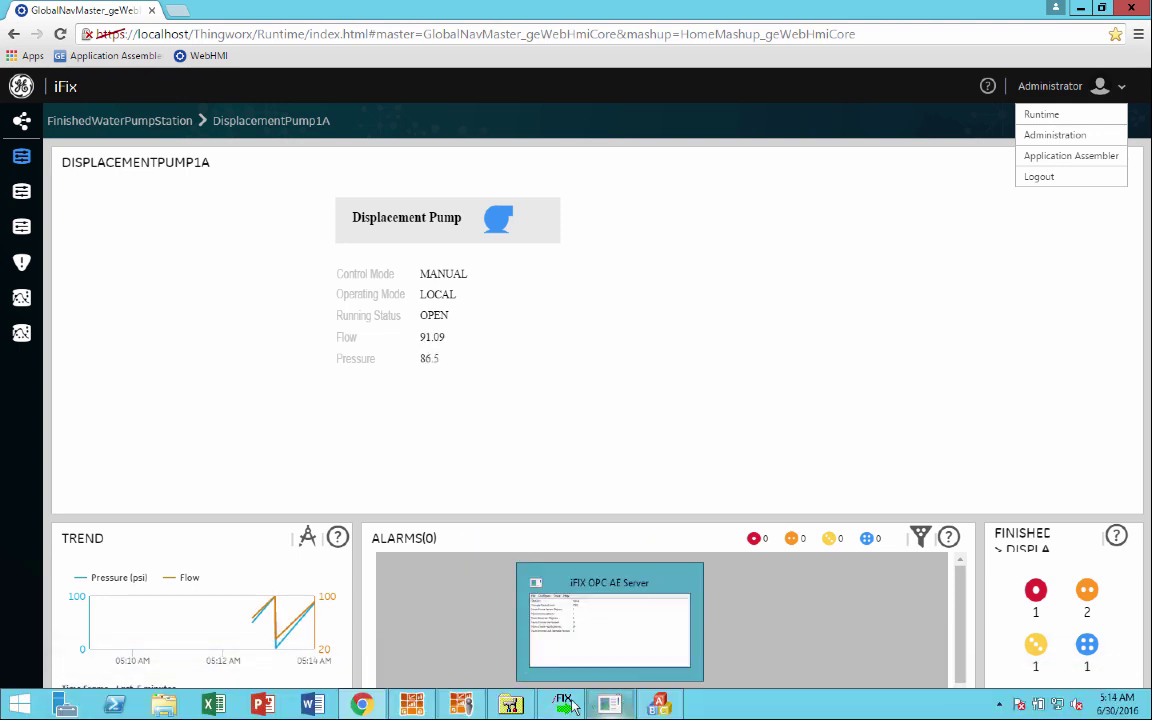
pyautogui.click(460, 705)
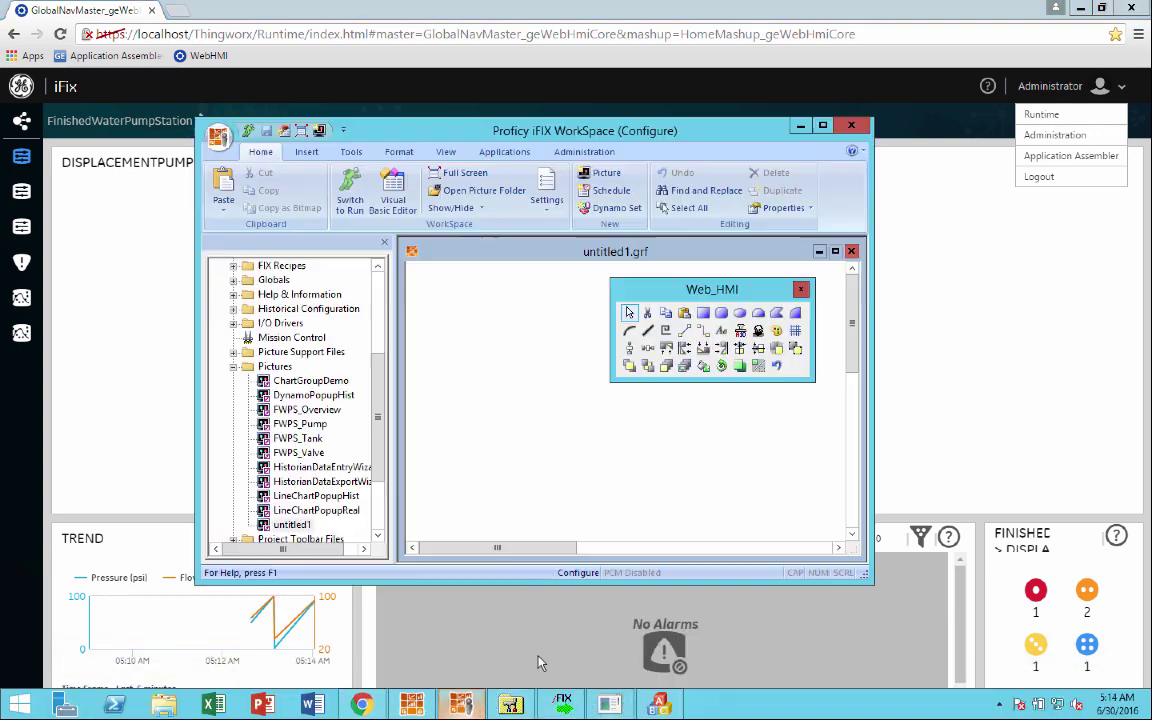
pyautogui.doubleClick(745, 125)
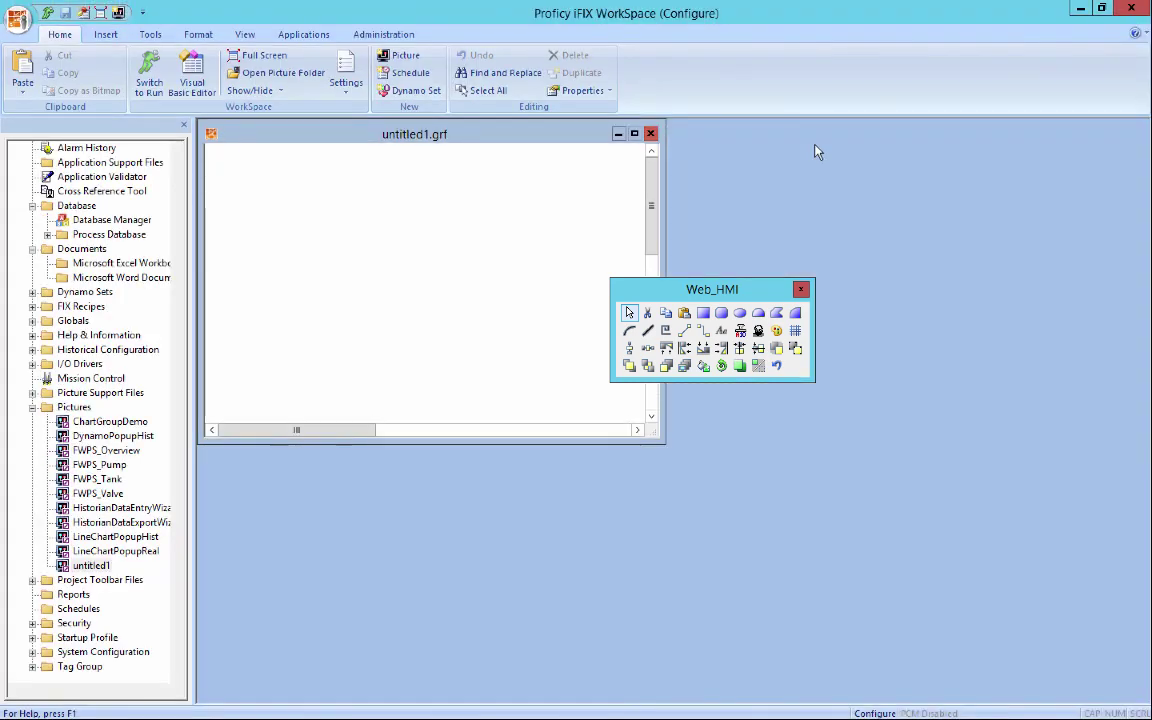
pyautogui.click(650, 133)
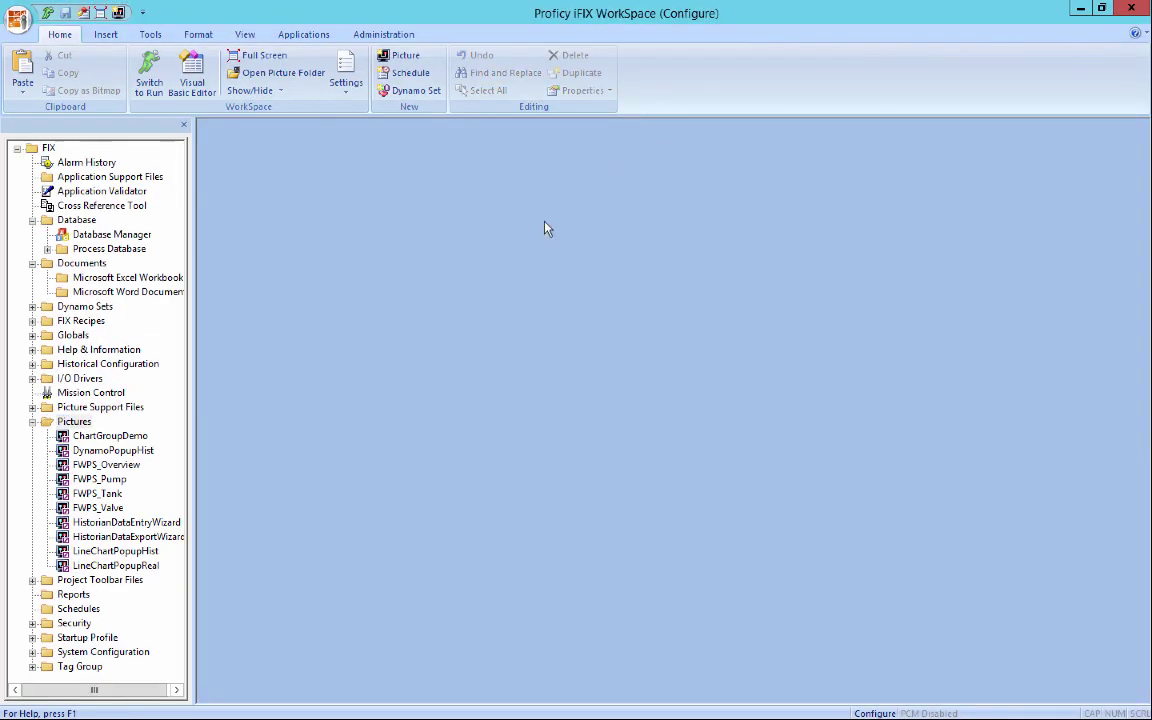
# Step: Open the FWPS_Overview picture, examine it in full screen with the floating toolboxes moved clear of the drawing, and leave full screen
pyautogui.doubleClick(106, 466)
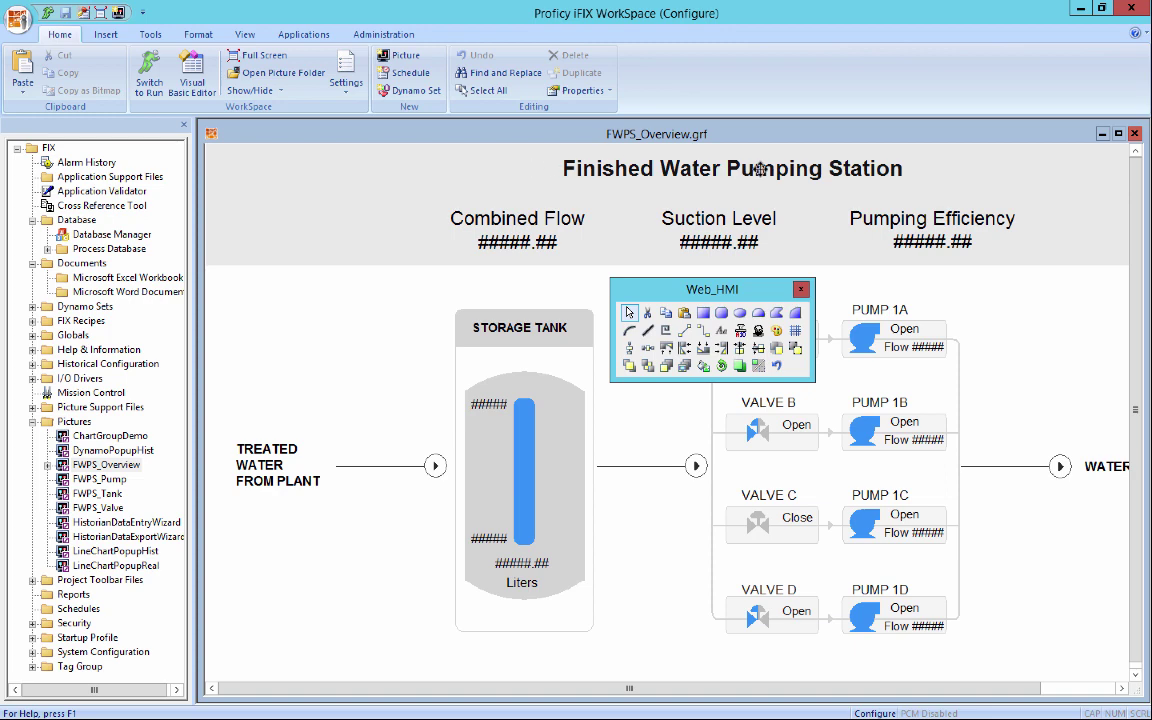
pyautogui.click(88, 12)
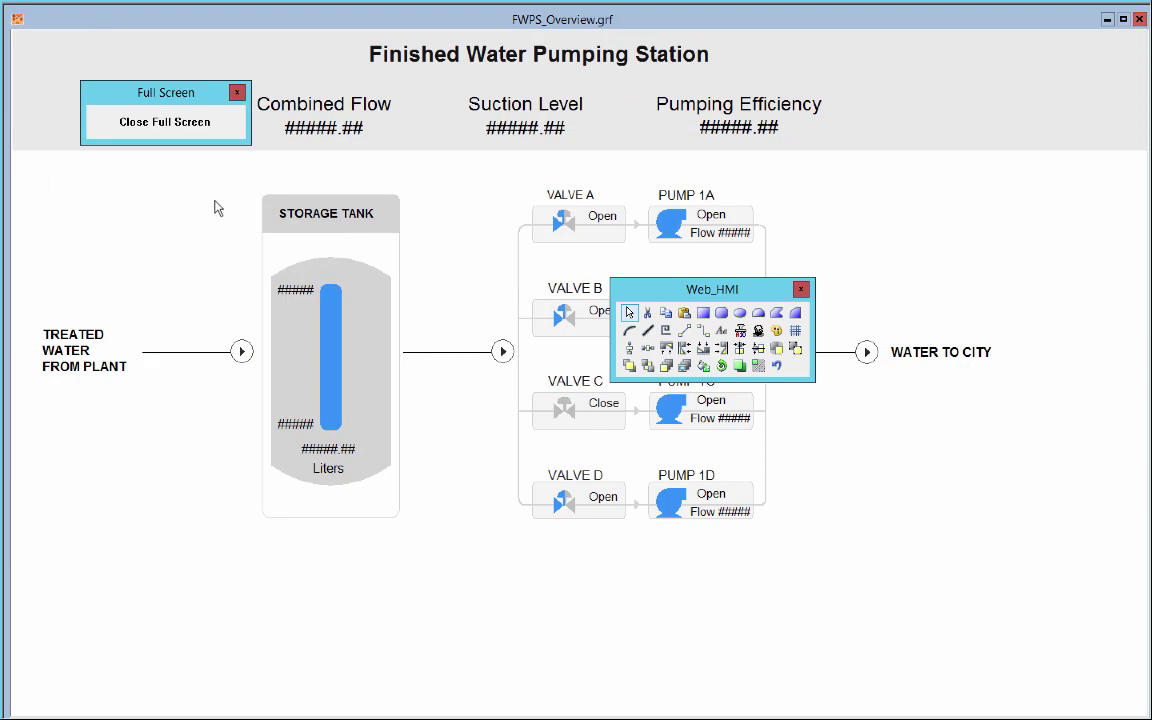
pyautogui.moveTo(185, 88); pyautogui.dragTo(170, 573)
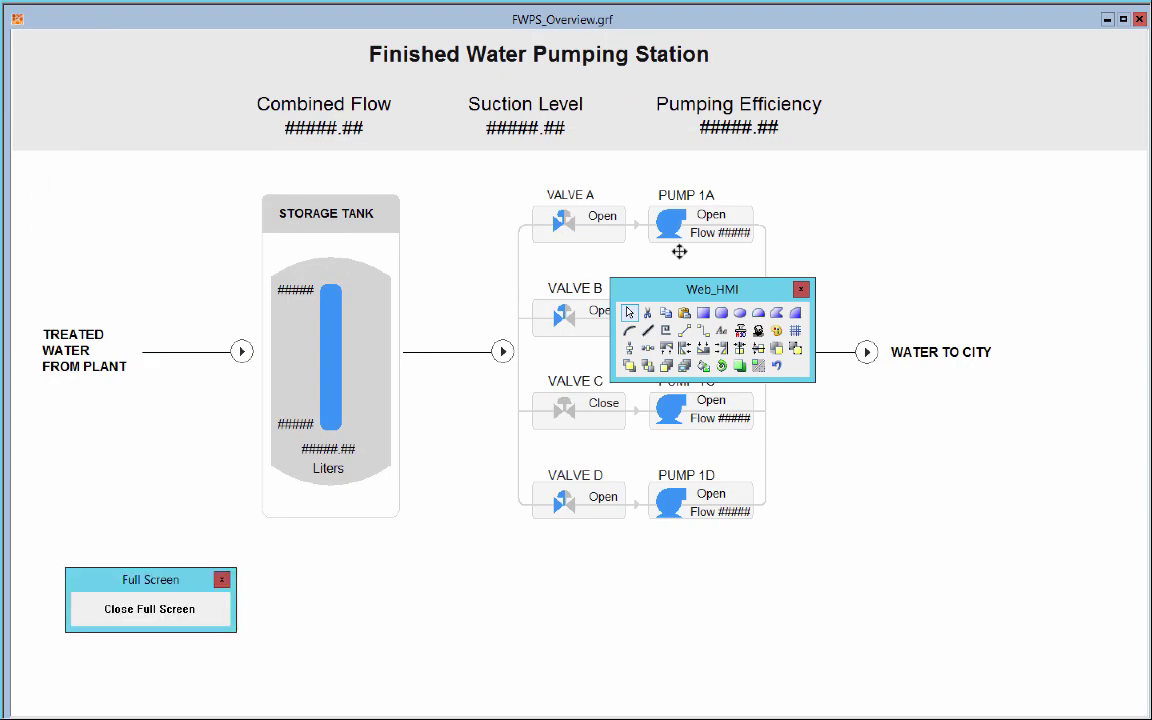
pyautogui.moveTo(745, 292); pyautogui.dragTo(1003, 172)
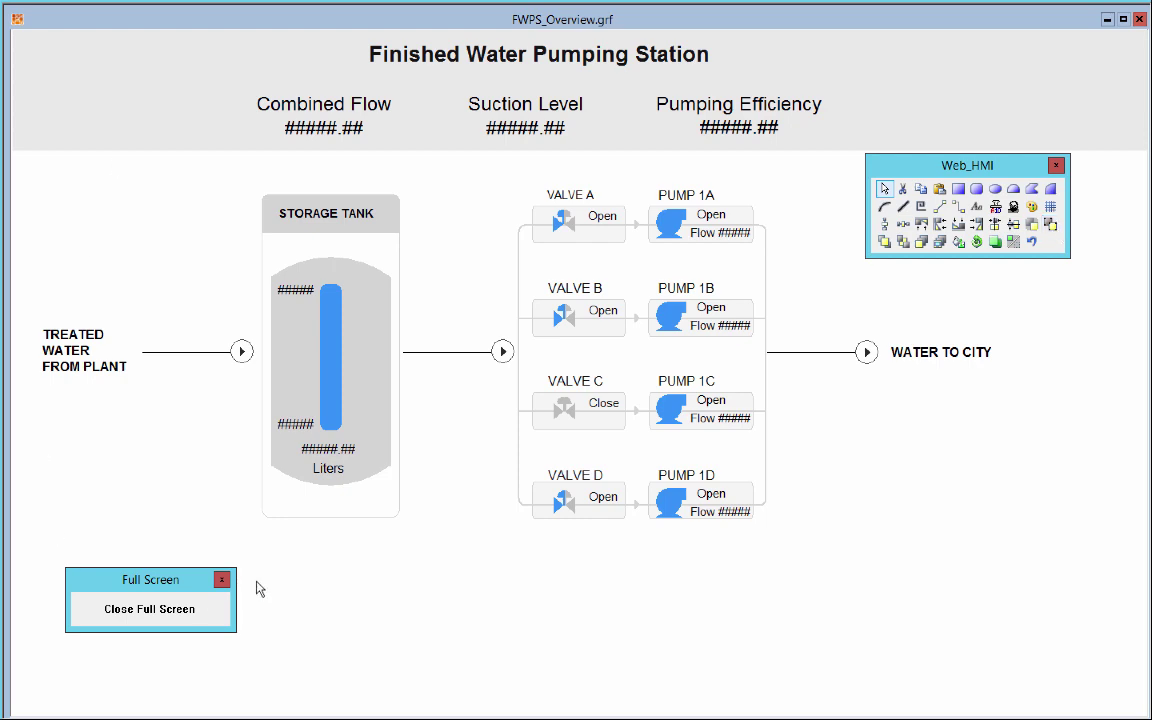
pyautogui.press('Escape')
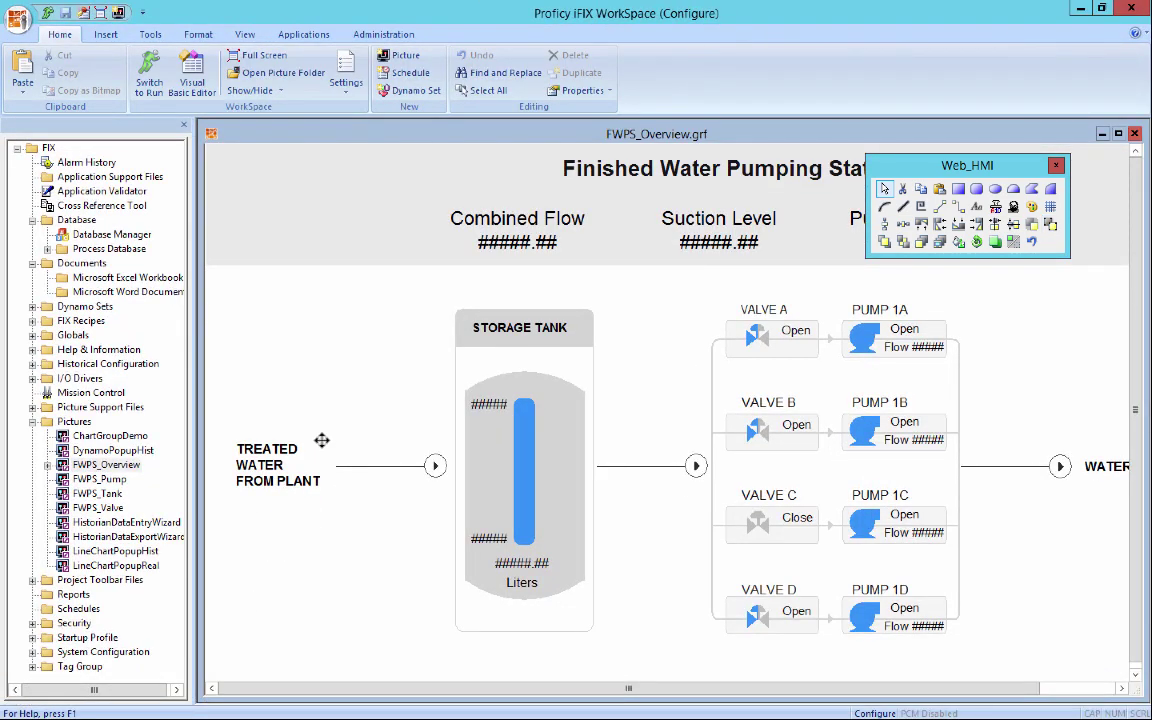
# Step: Export the FWPS_Overview, FWPS_Pump, FWPS_Tank and FWPS_Valve pictures for Web HMI to C:\NextGen HMI Files\iFixExportedScreens\
pyautogui.click(150, 34)
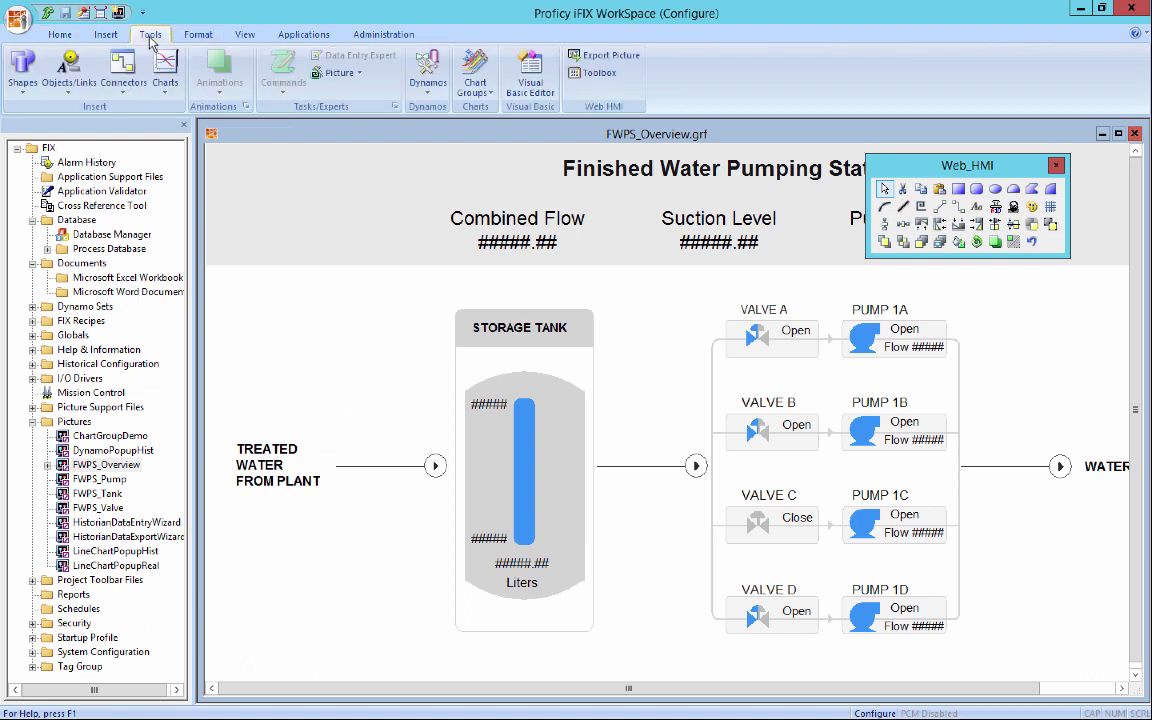
pyautogui.click(597, 56)
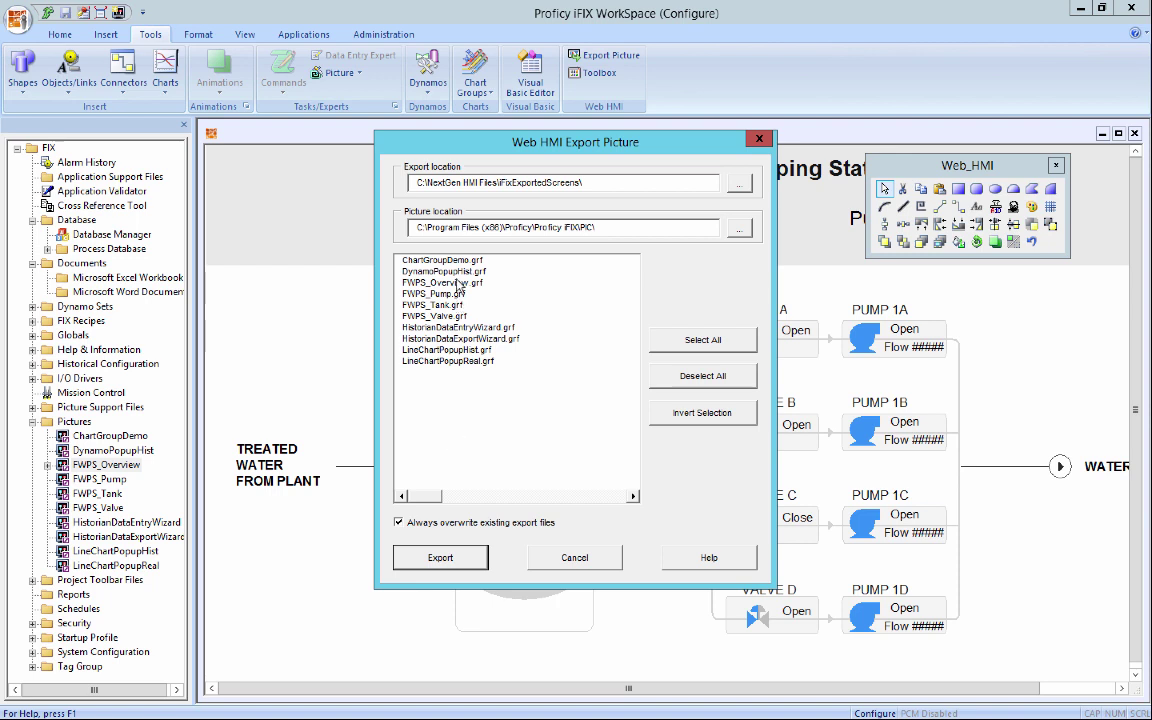
pyautogui.click(415, 283)
pyautogui.keyDown('shift'); pyautogui.click(416, 316); pyautogui.keyUp('shift')
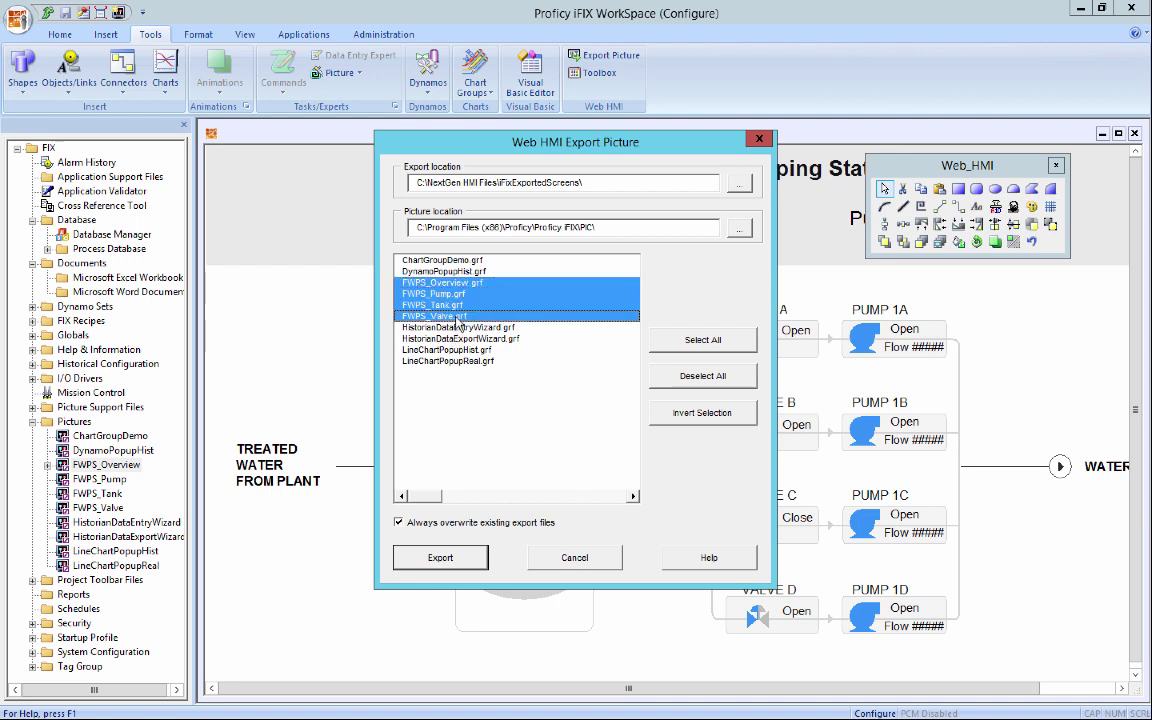
pyautogui.click(455, 560)
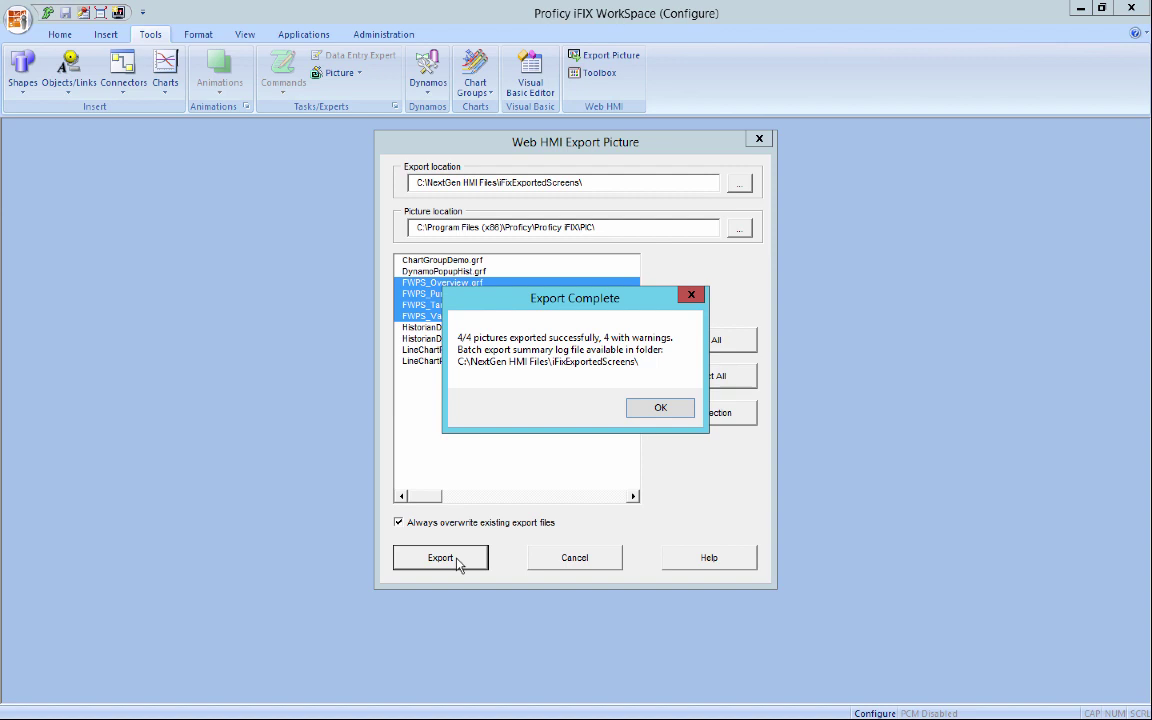
pyautogui.click(661, 410)
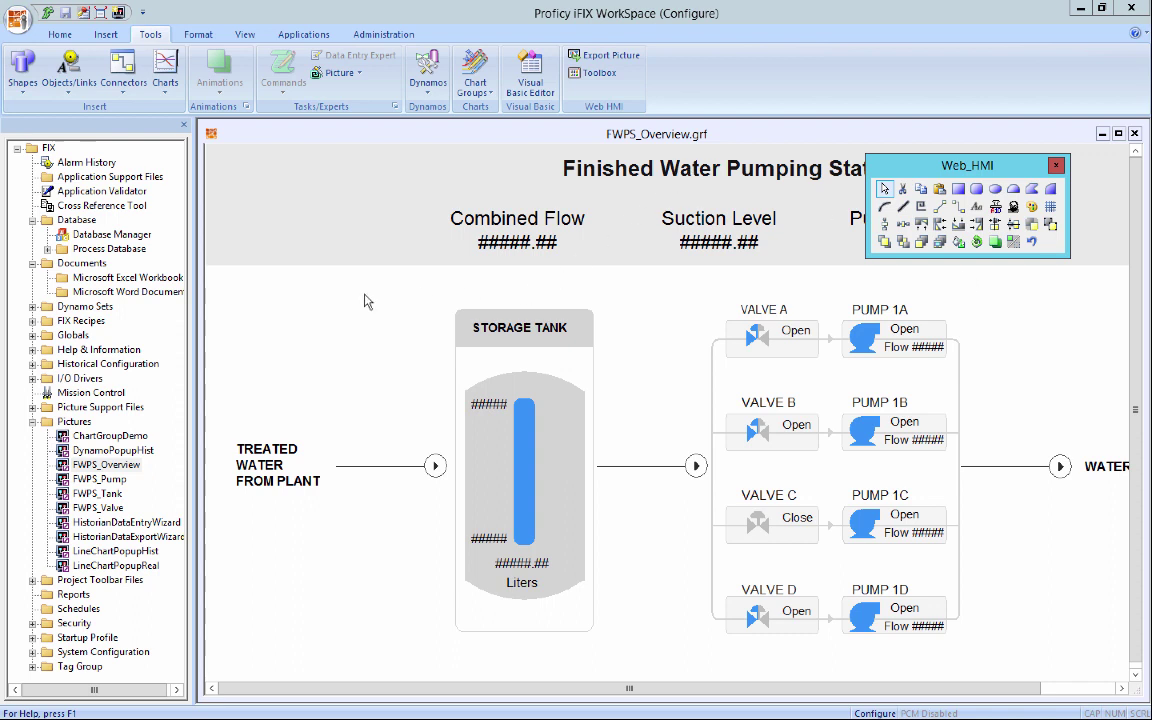
# Step: Open the HPLinearGauges dynamo set, enlarge its window to view all the linear gauges, and close it
pyautogui.click(33, 421)
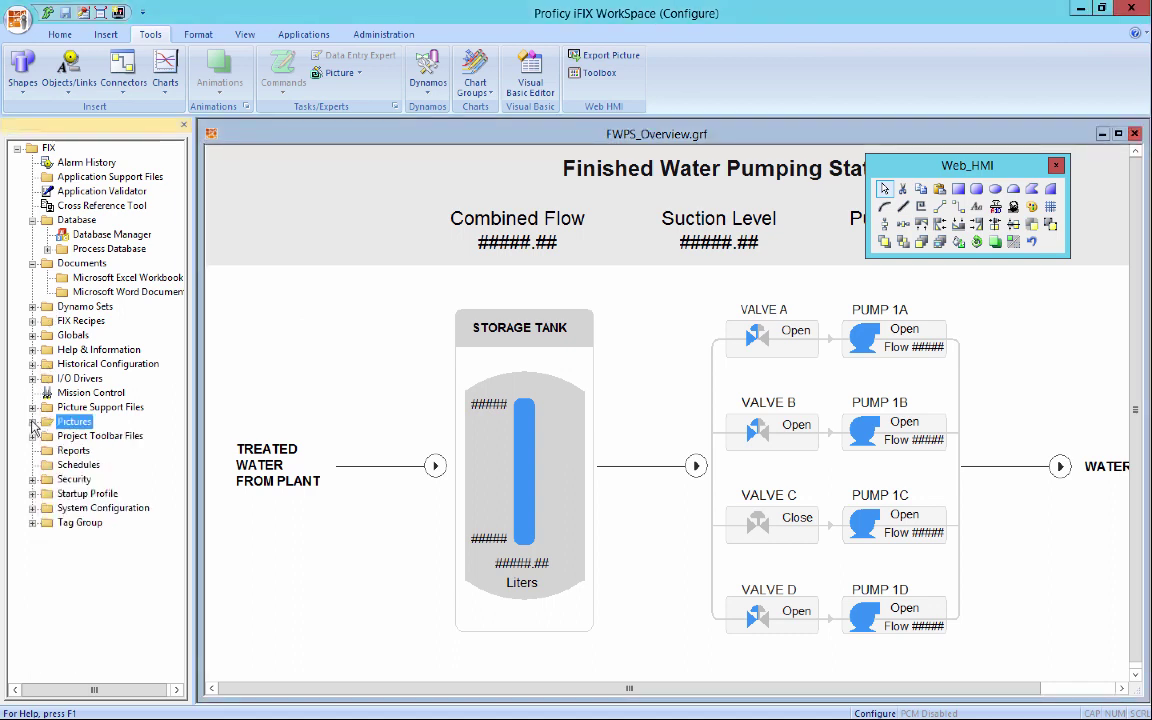
pyautogui.click(33, 306)
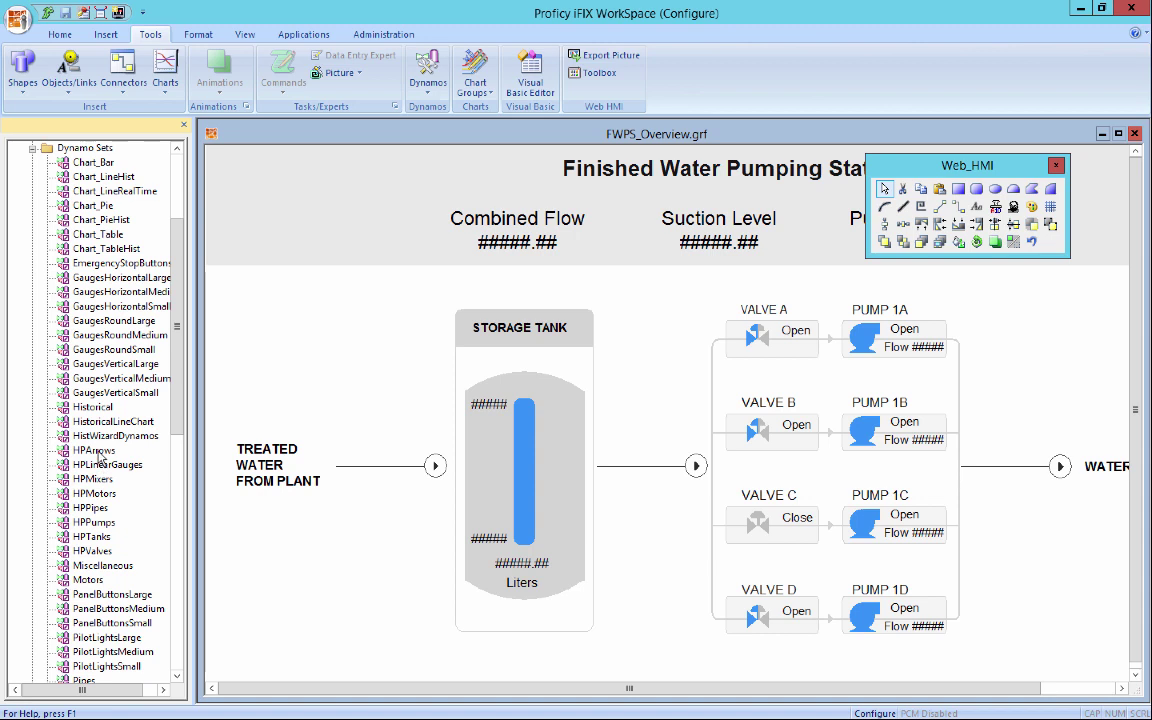
pyautogui.moveTo(84, 455); pyautogui.dragTo(86, 487)
pyautogui.moveTo(90, 536); pyautogui.dragTo(114, 484)
pyautogui.doubleClick(105, 464)
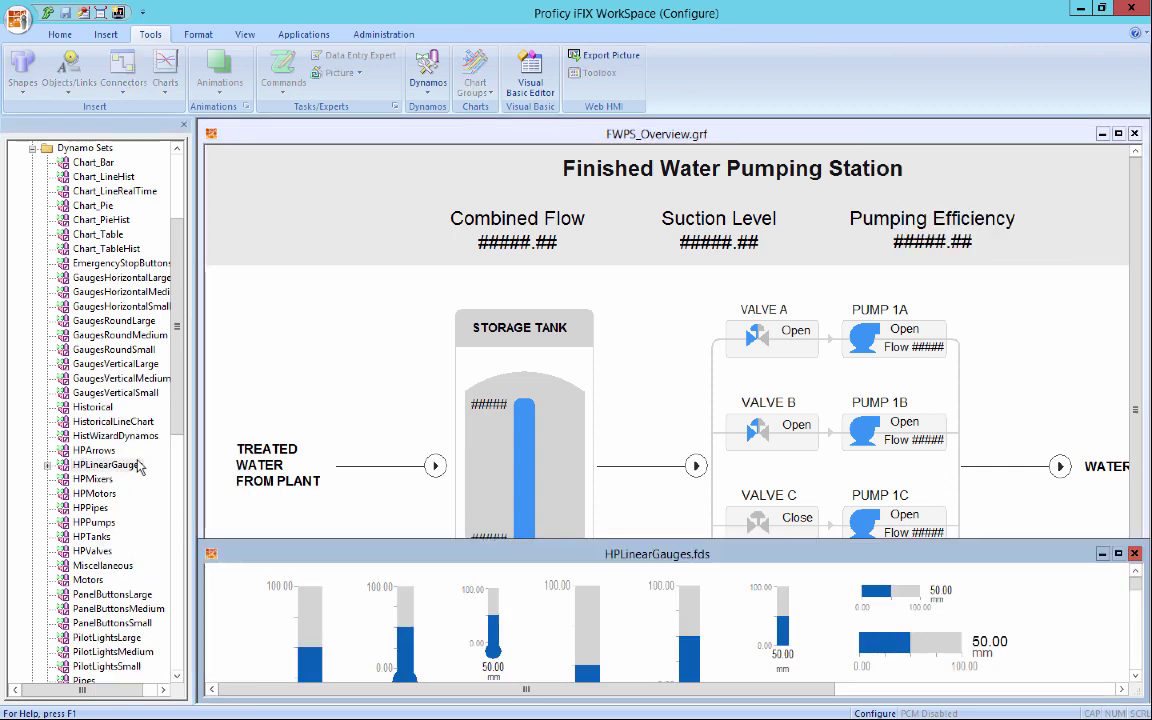
pyautogui.moveTo(618, 546); pyautogui.dragTo(573, 252)
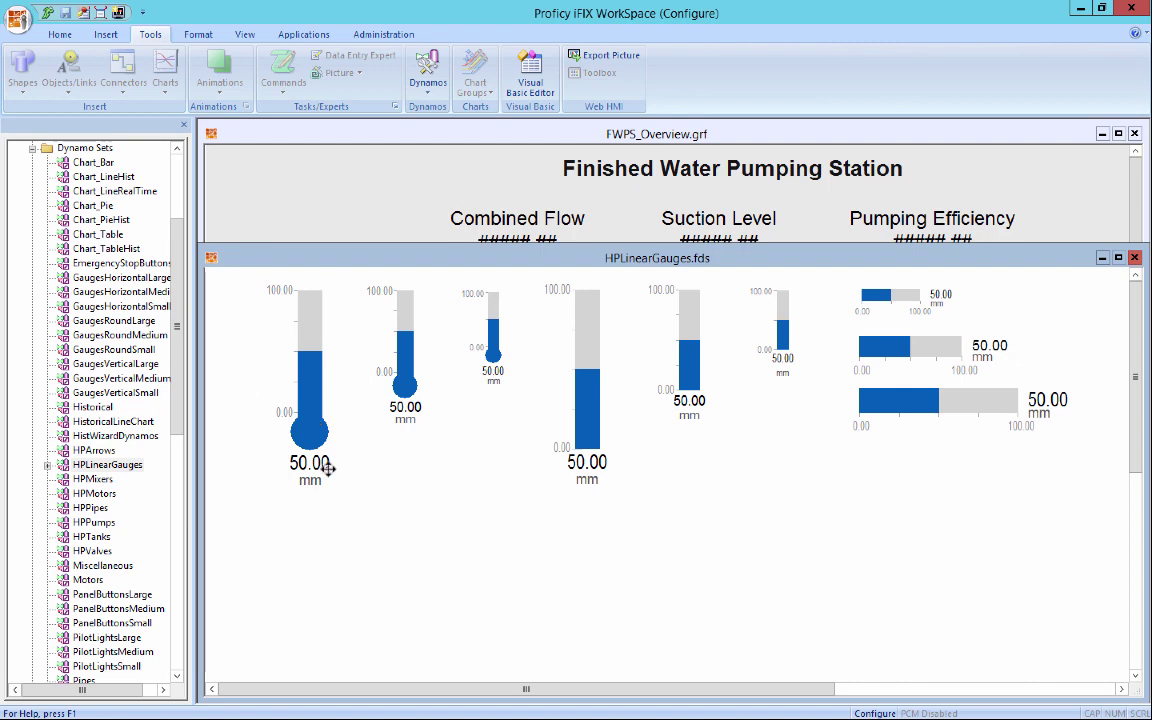
pyautogui.doubleClick(211, 257)
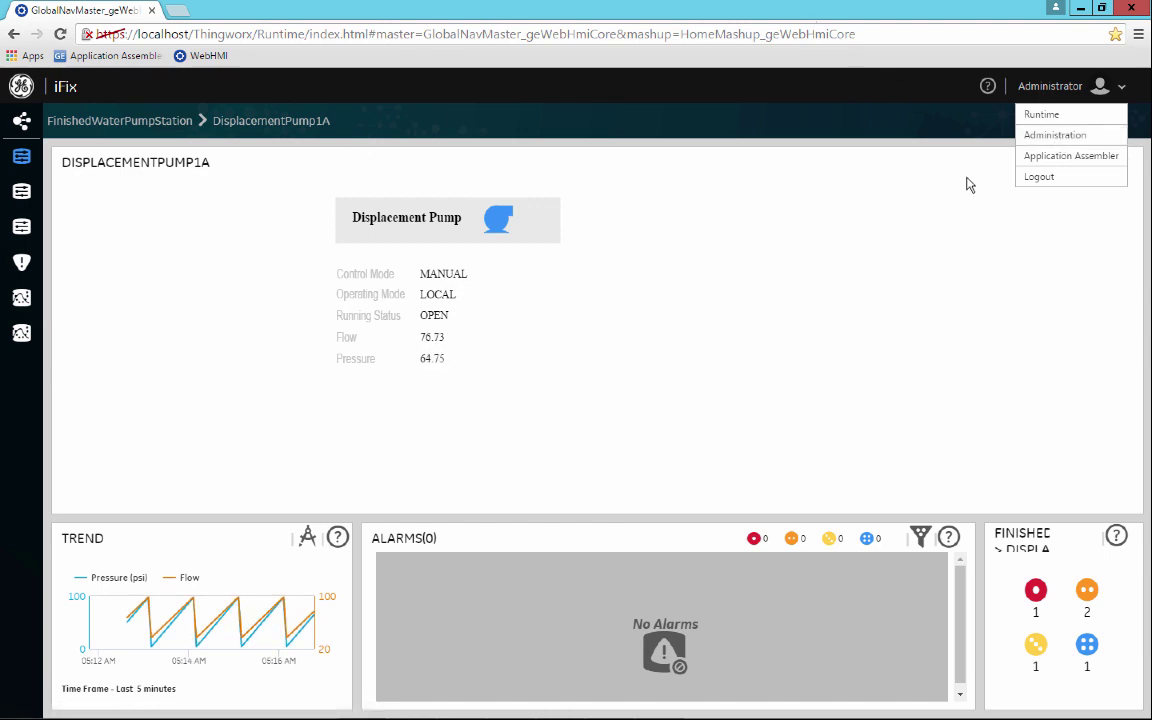
# Step: Switch to the iFix Web HMI in the browser, open its administration and import the FWPS_Overview.zip mimic from the iFixExportedScreens folder
pyautogui.click(1047, 139)
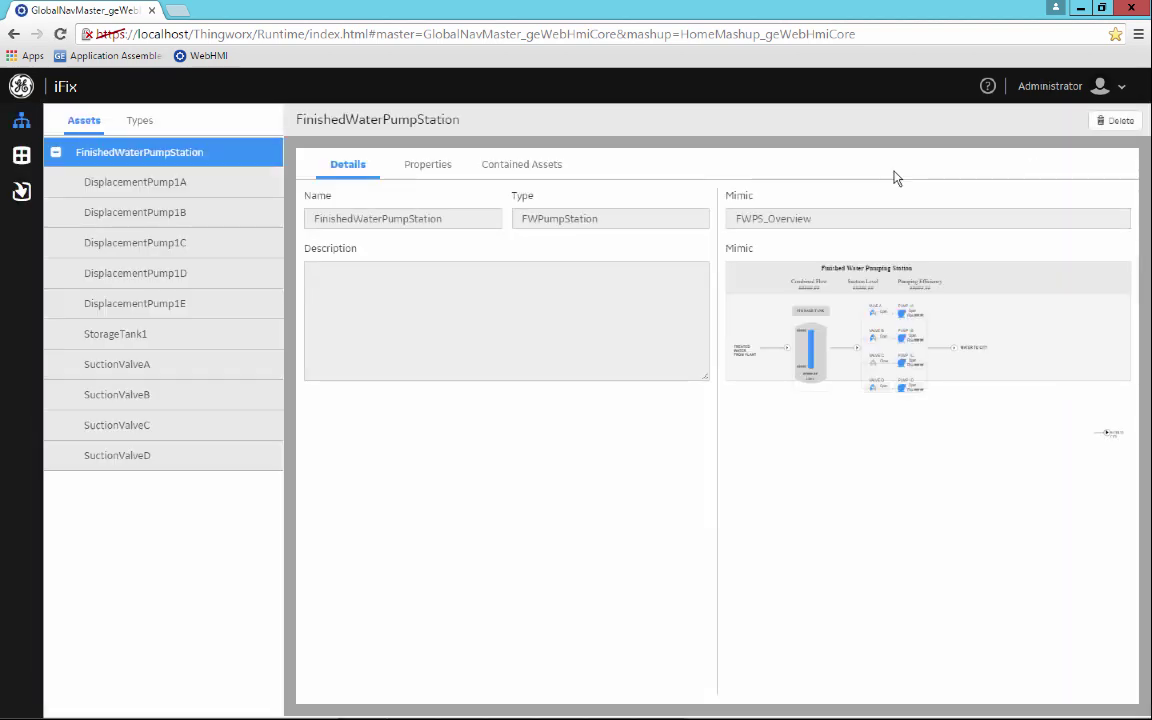
pyautogui.click(21, 157)
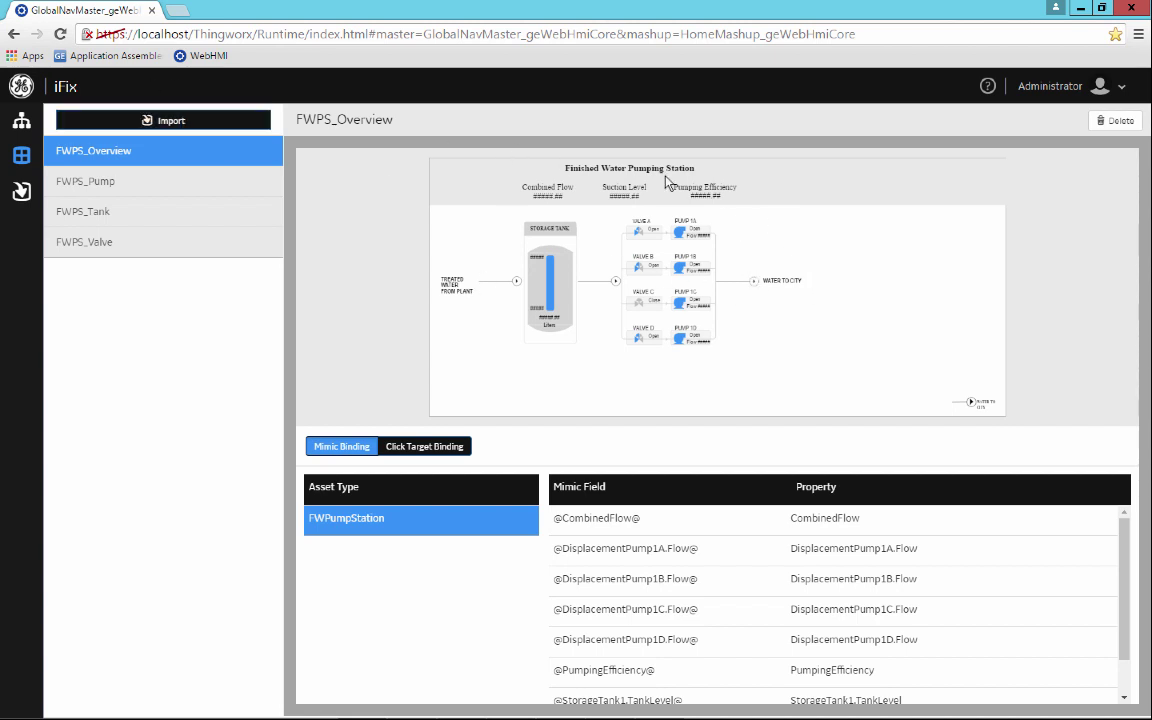
pyautogui.click(171, 121)
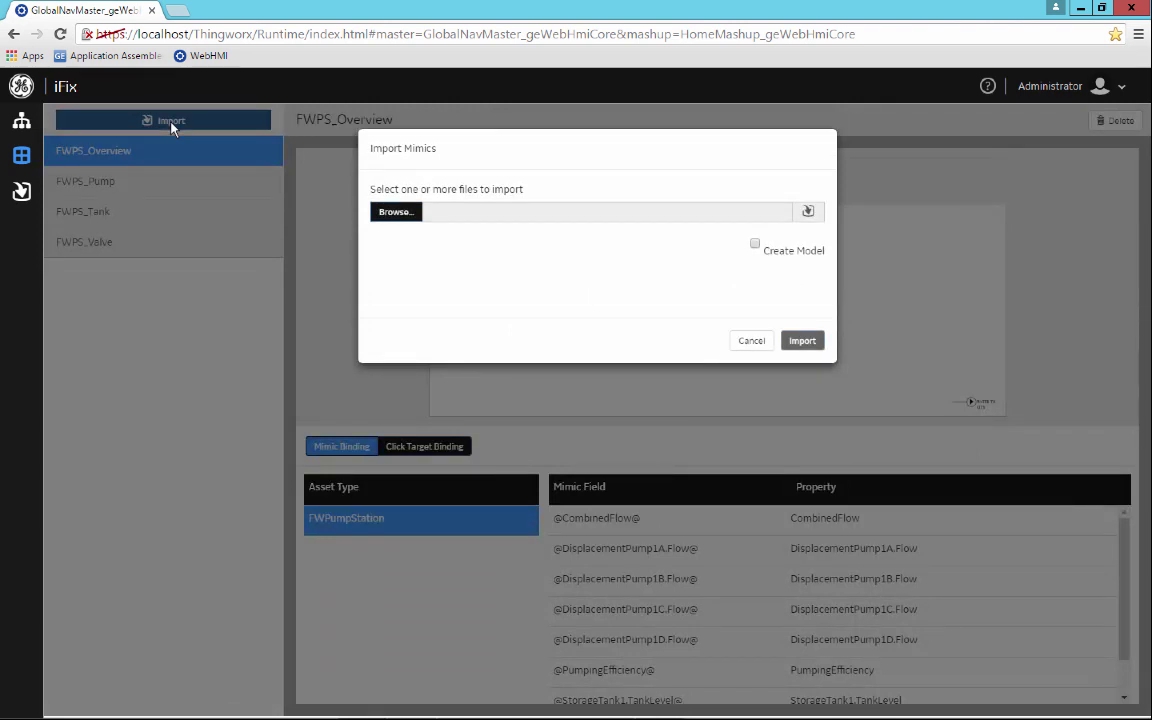
pyautogui.click(381, 216)
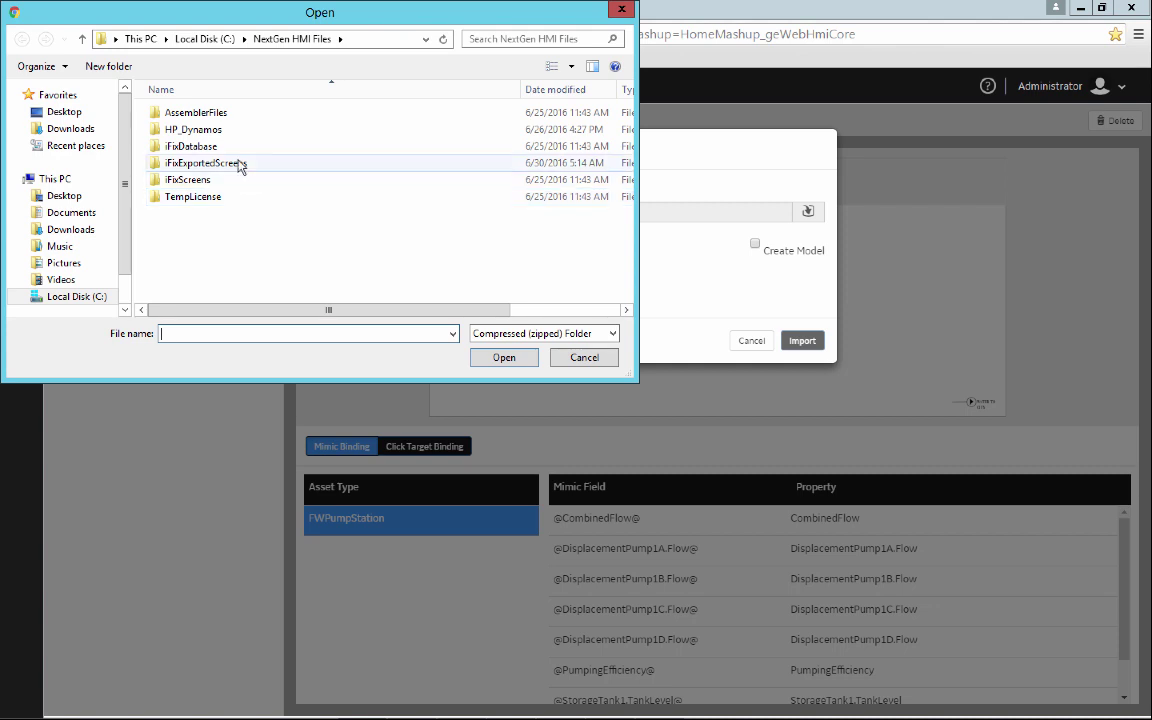
pyautogui.doubleClick(237, 163)
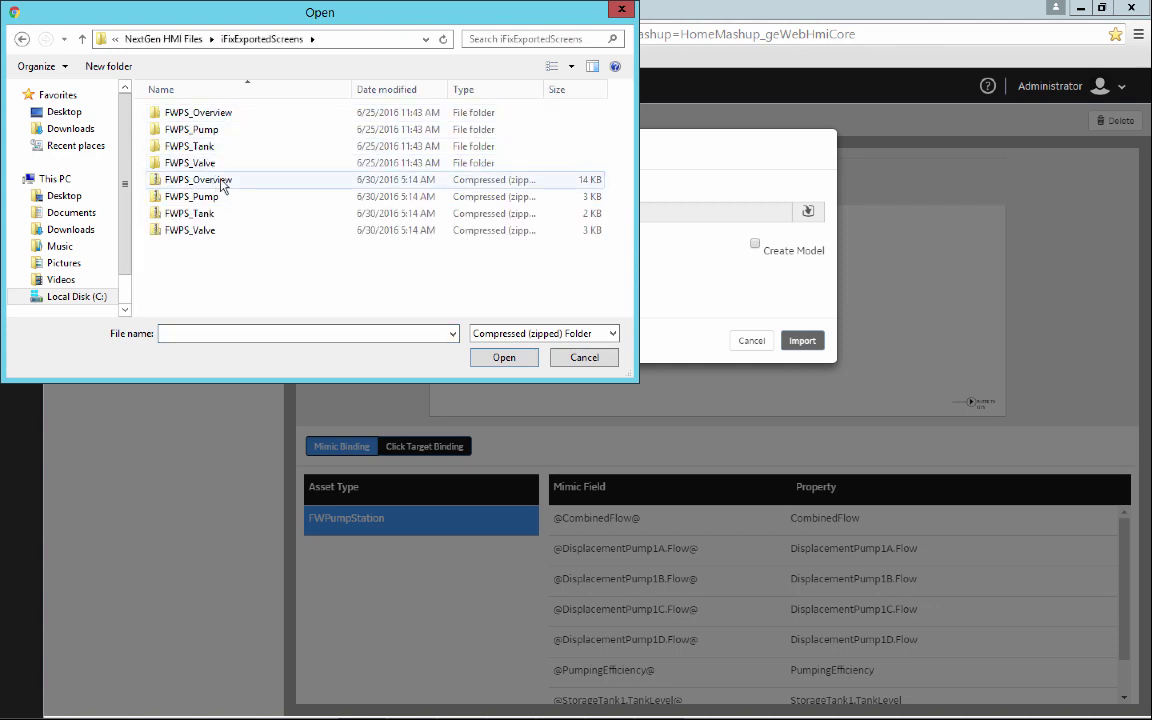
pyautogui.click(228, 182)
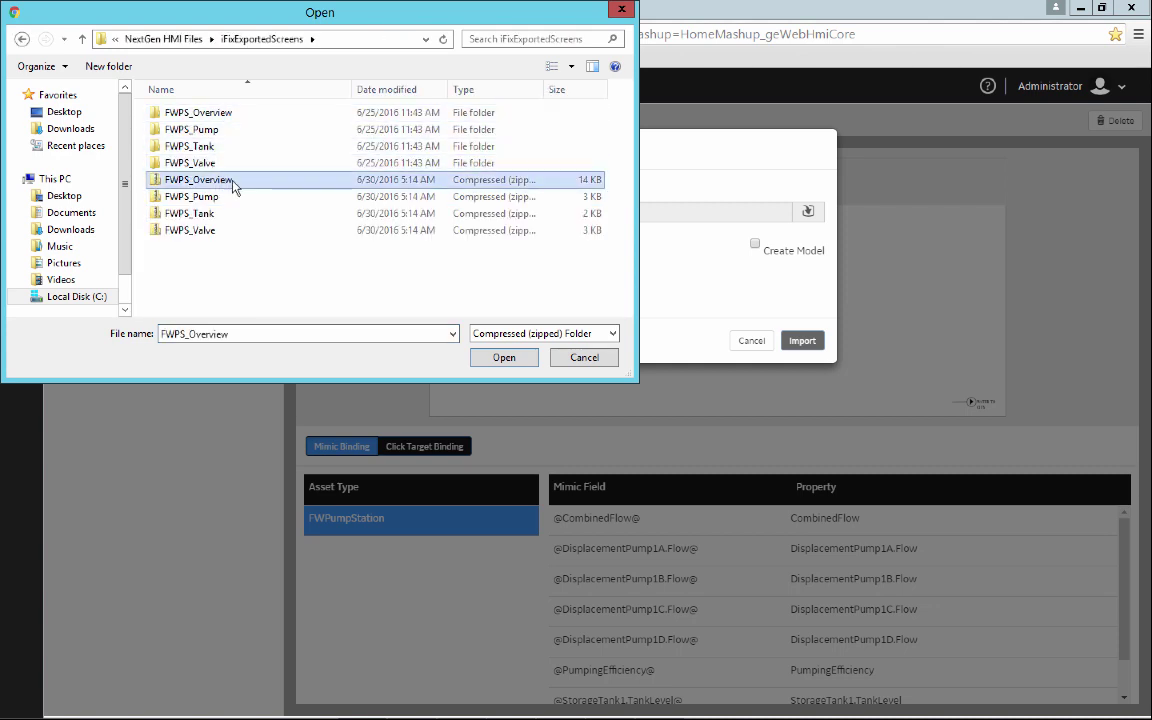
pyautogui.click(503, 358)
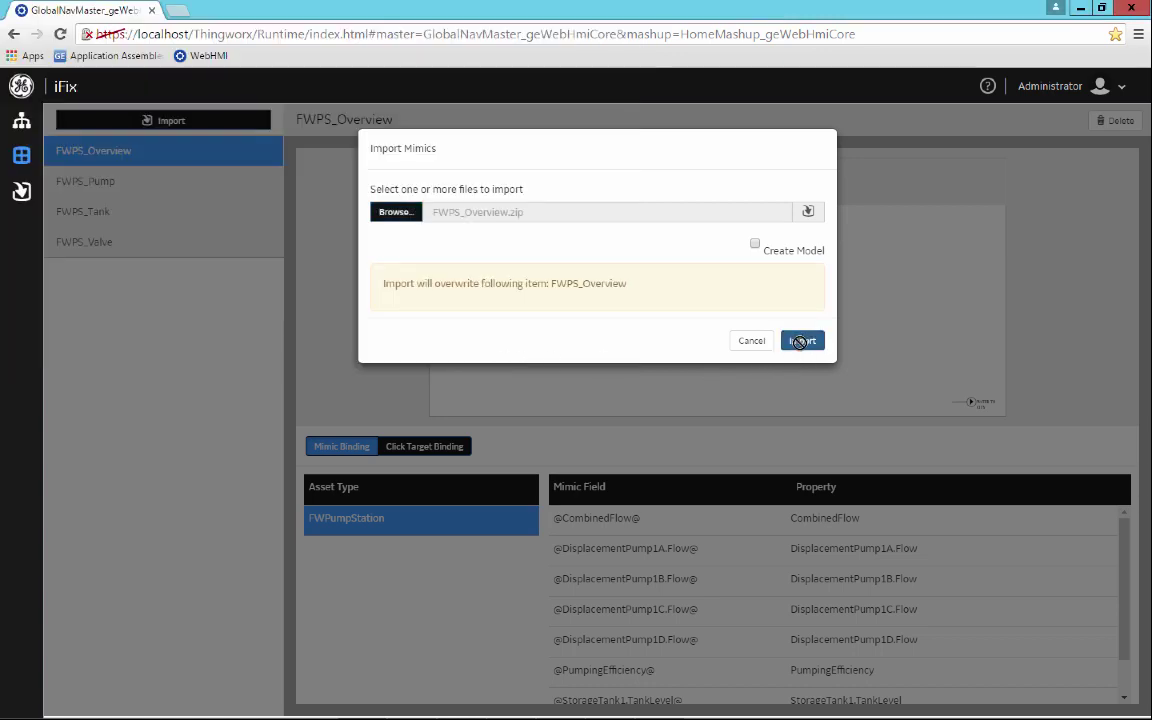
pyautogui.click(801, 344)
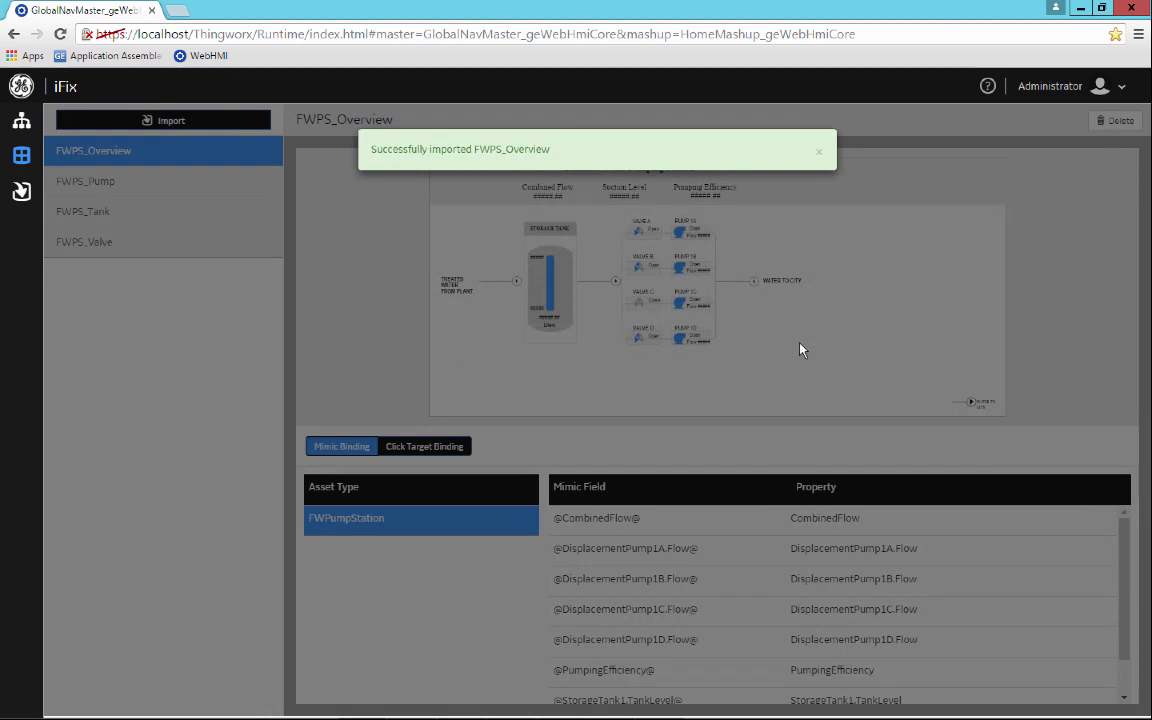
pyautogui.click(820, 153)
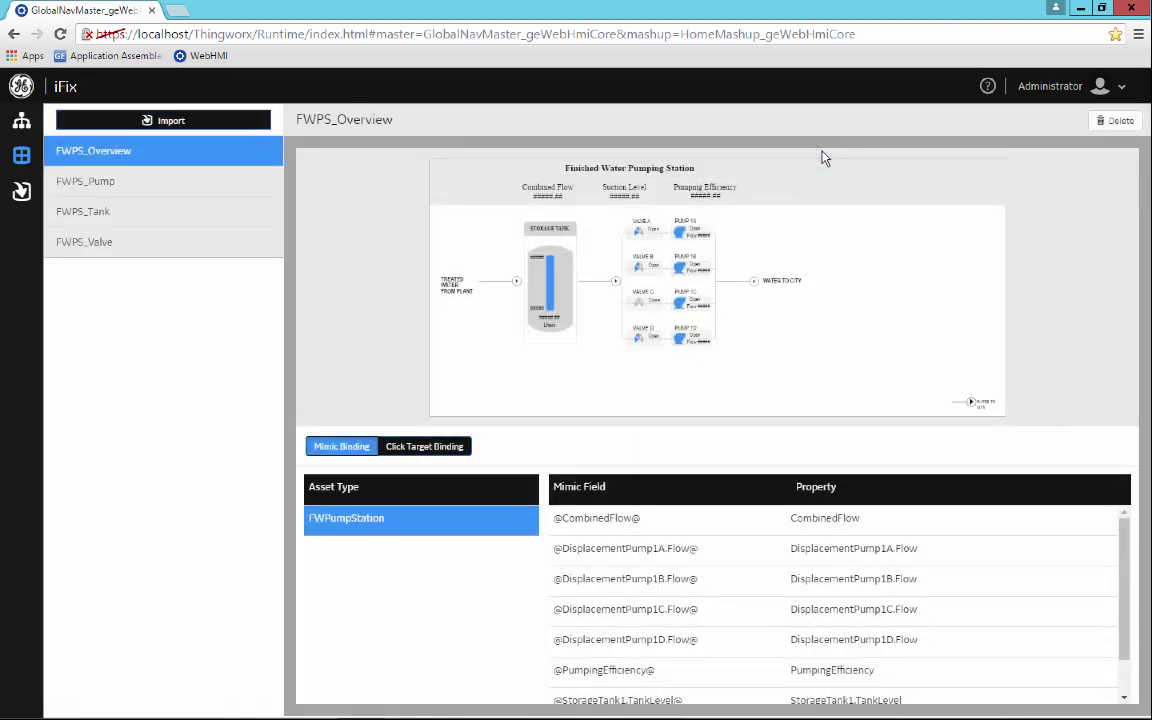
# Step: View the FWPS_Pump and FWPS_Tank mimics, and return to FWPS_Overview
pyautogui.click(80, 183)
pyautogui.click(87, 222)
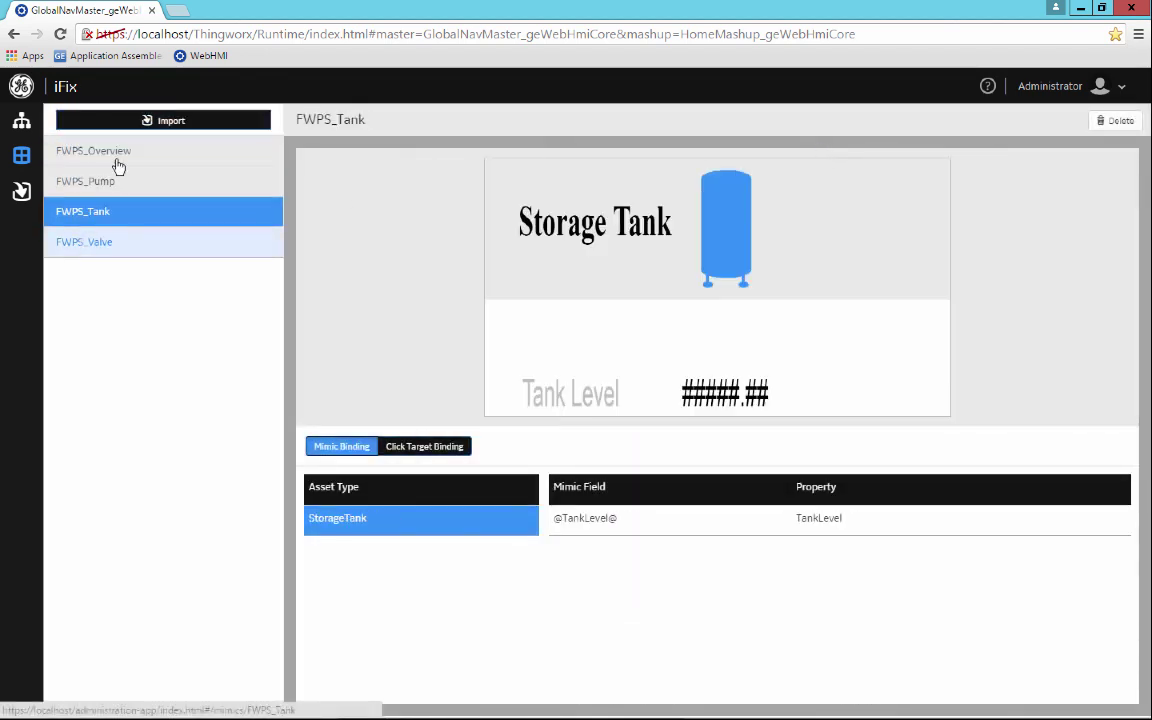
pyautogui.click(119, 155)
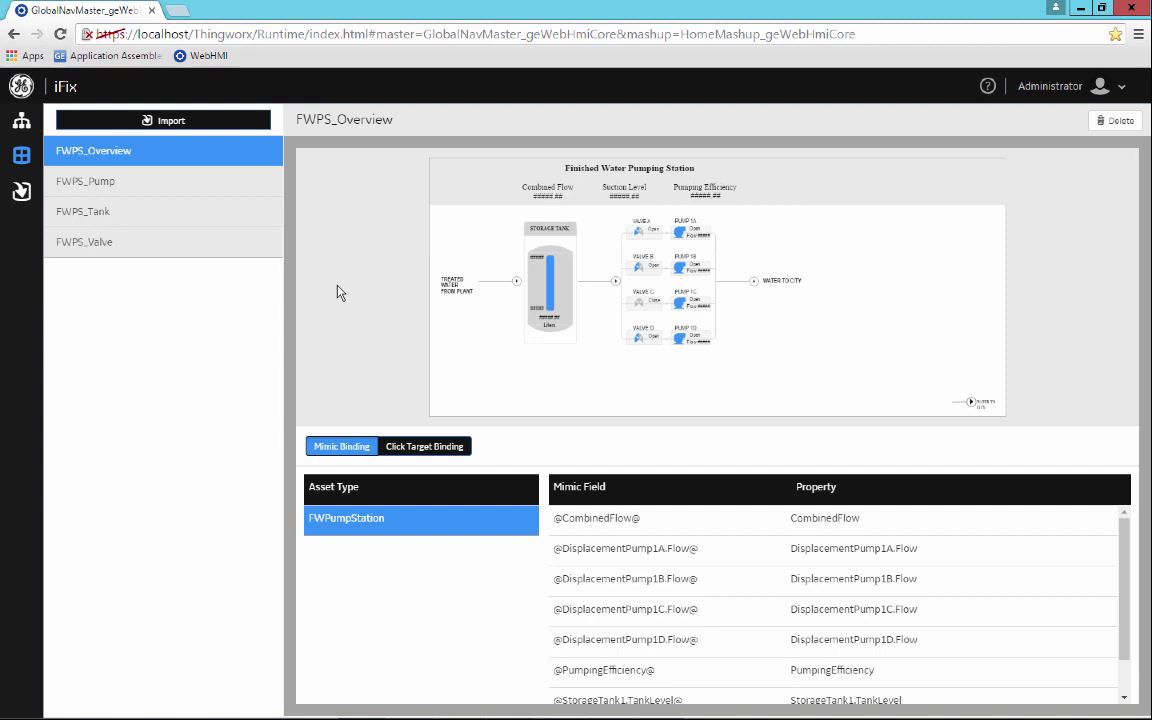
# Step: Assign the FWPS_Overview mimic to the FWPumpStation asset type
pyautogui.click(21, 121)
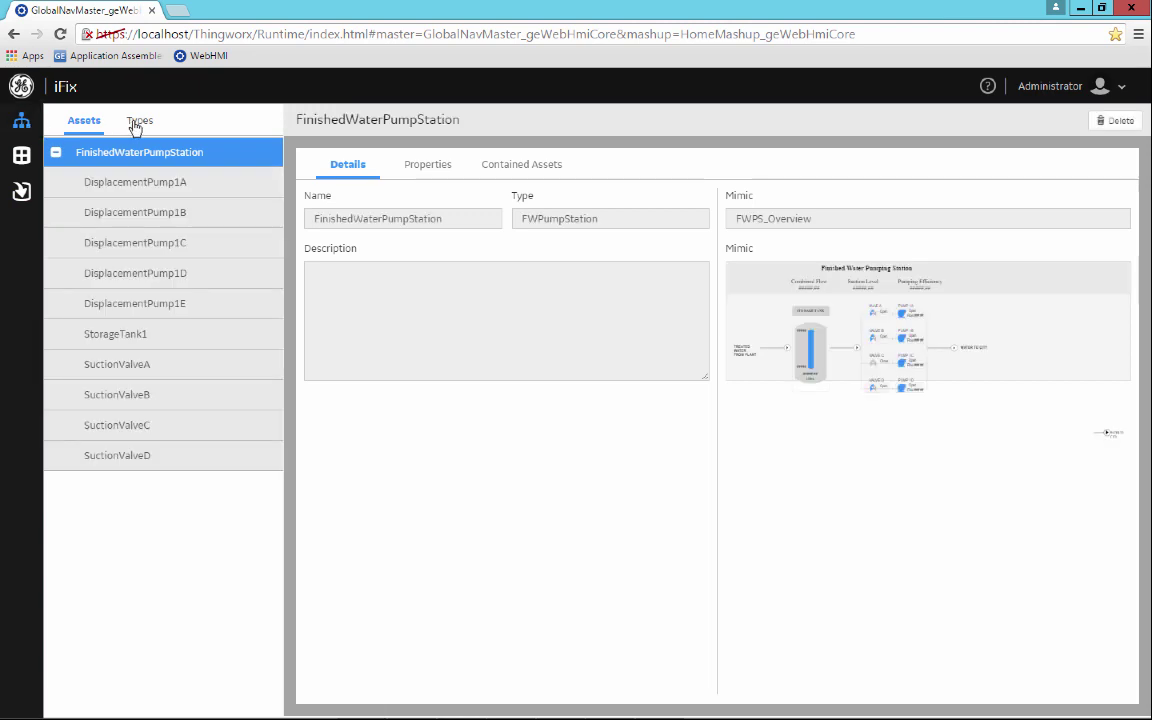
pyautogui.click(136, 122)
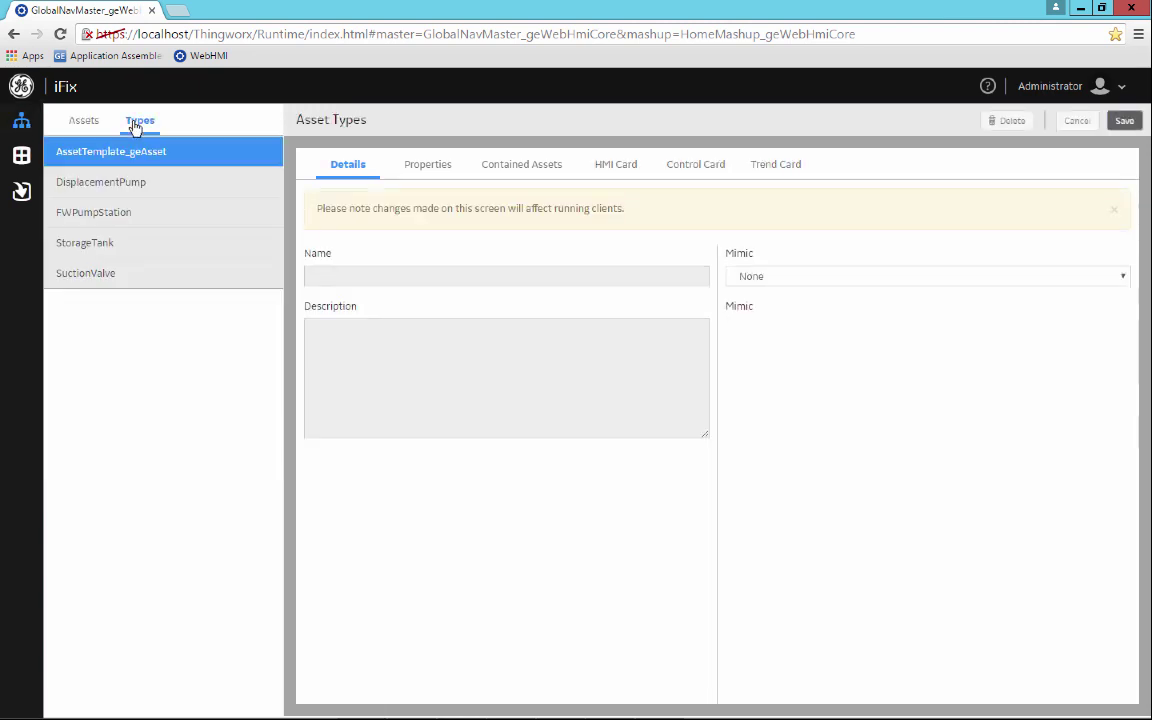
pyautogui.click(129, 219)
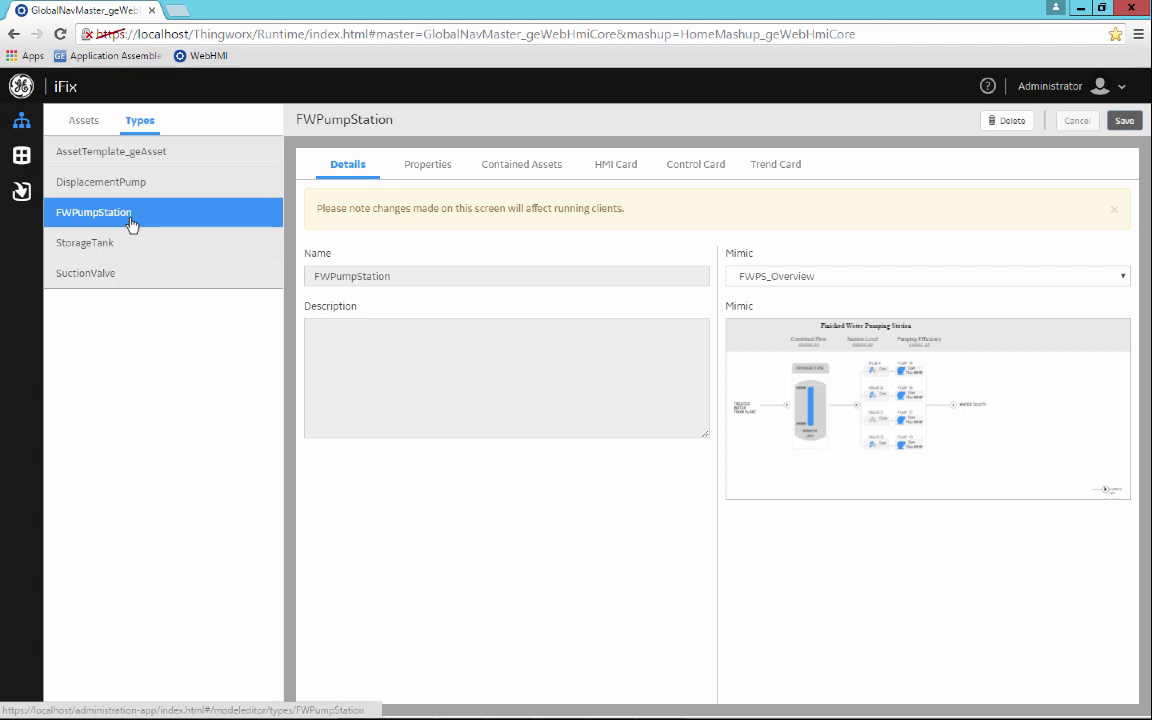
pyautogui.click(915, 281)
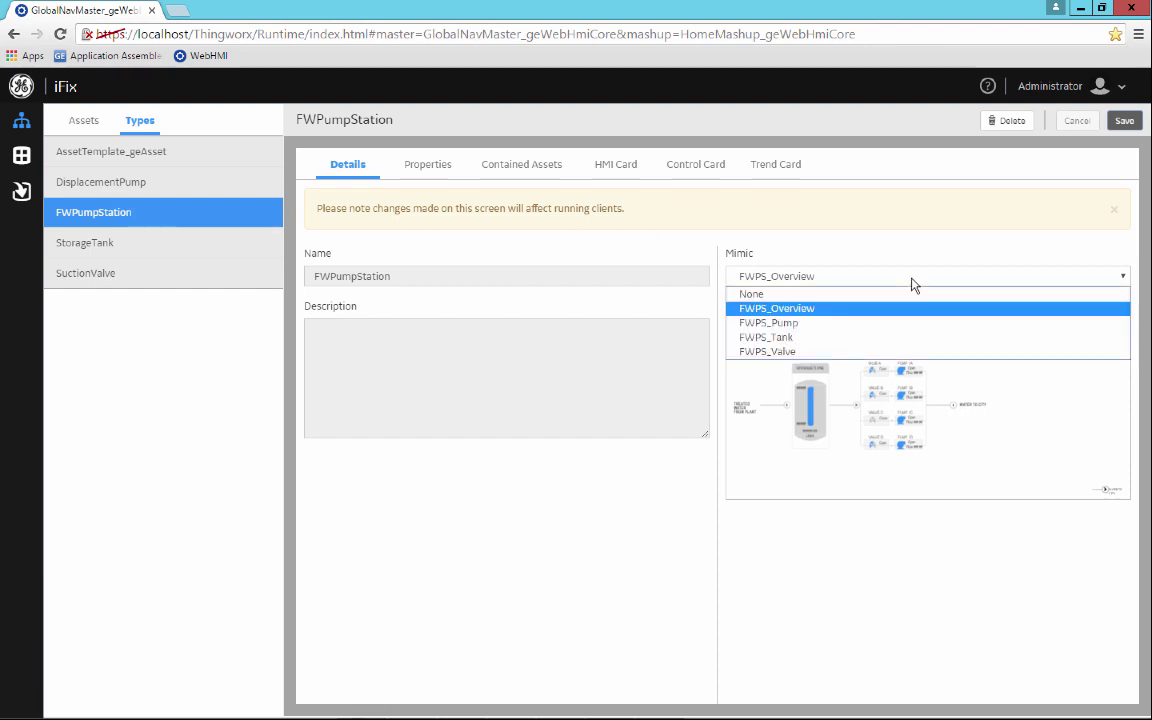
pyautogui.click(786, 310)
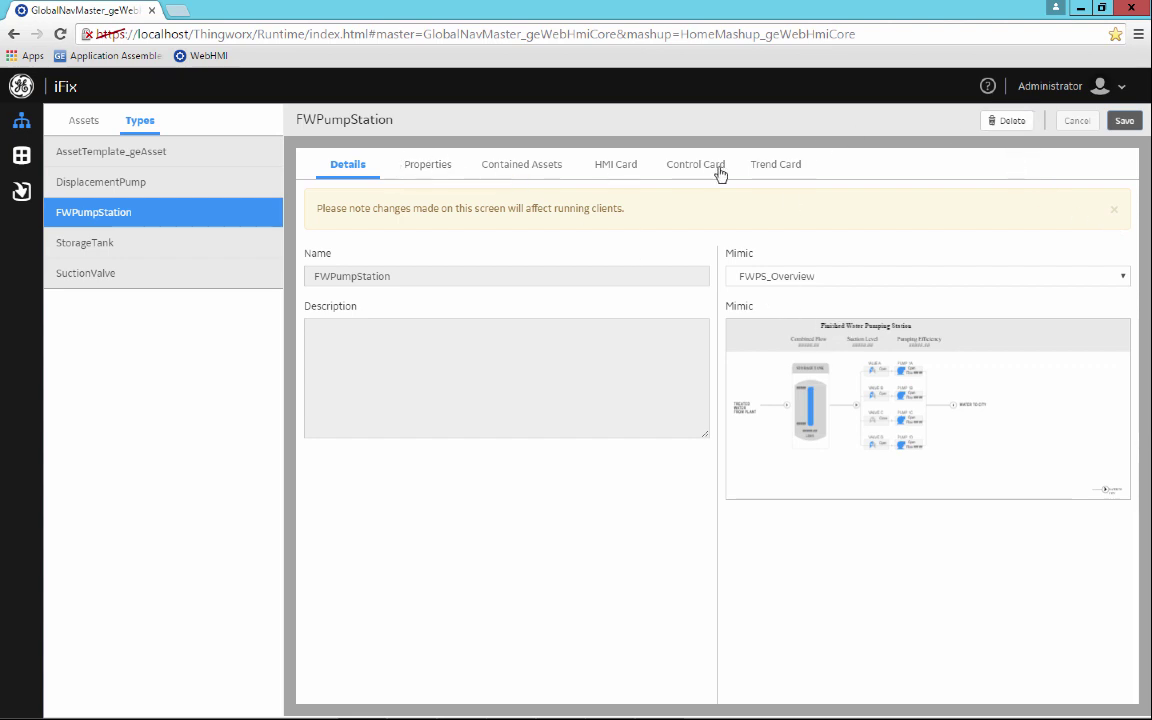
# Step: Make CombinedFlow, DischargePressure and PumpingEfficiency non-trendable for the FWPumpStation type, keep TankLevel trendable, and save the changes
pyautogui.click(780, 166)
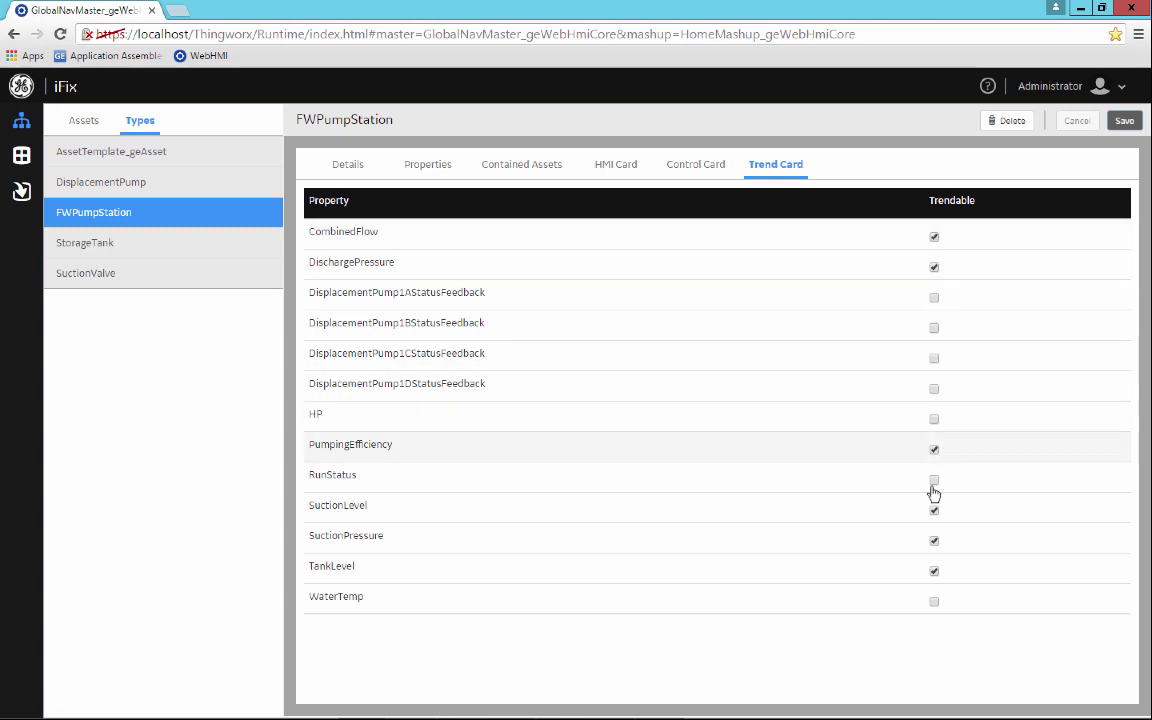
pyautogui.click(934, 237)
pyautogui.click(934, 267)
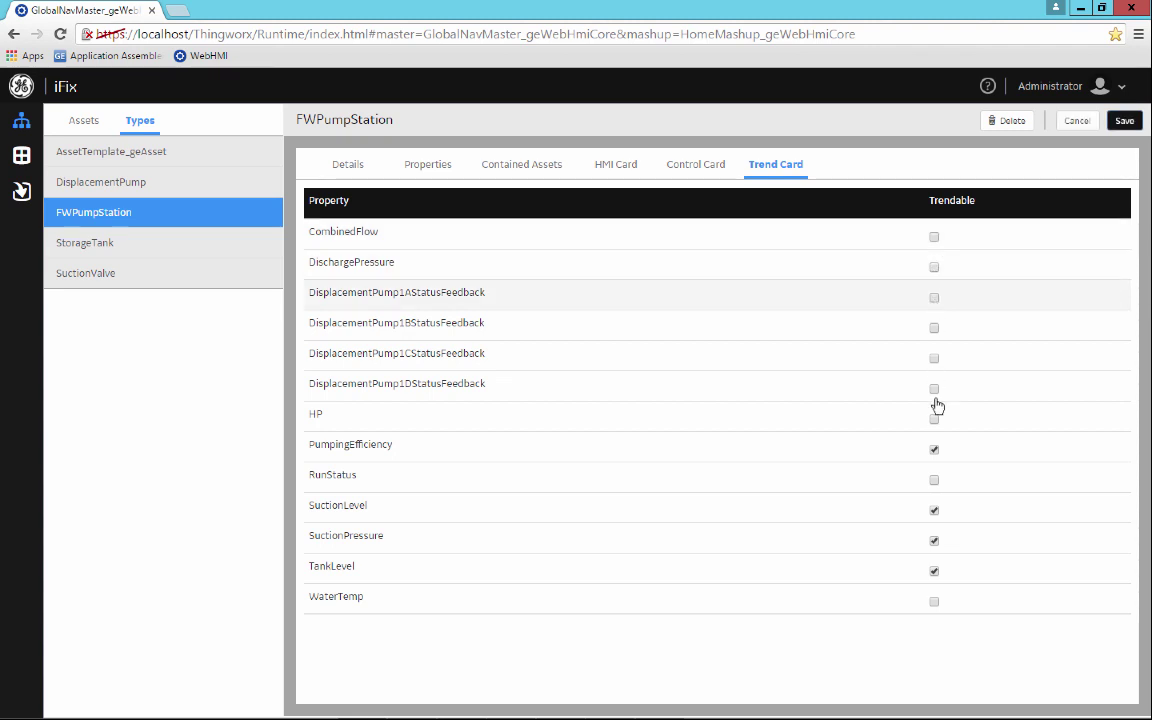
pyautogui.click(934, 449)
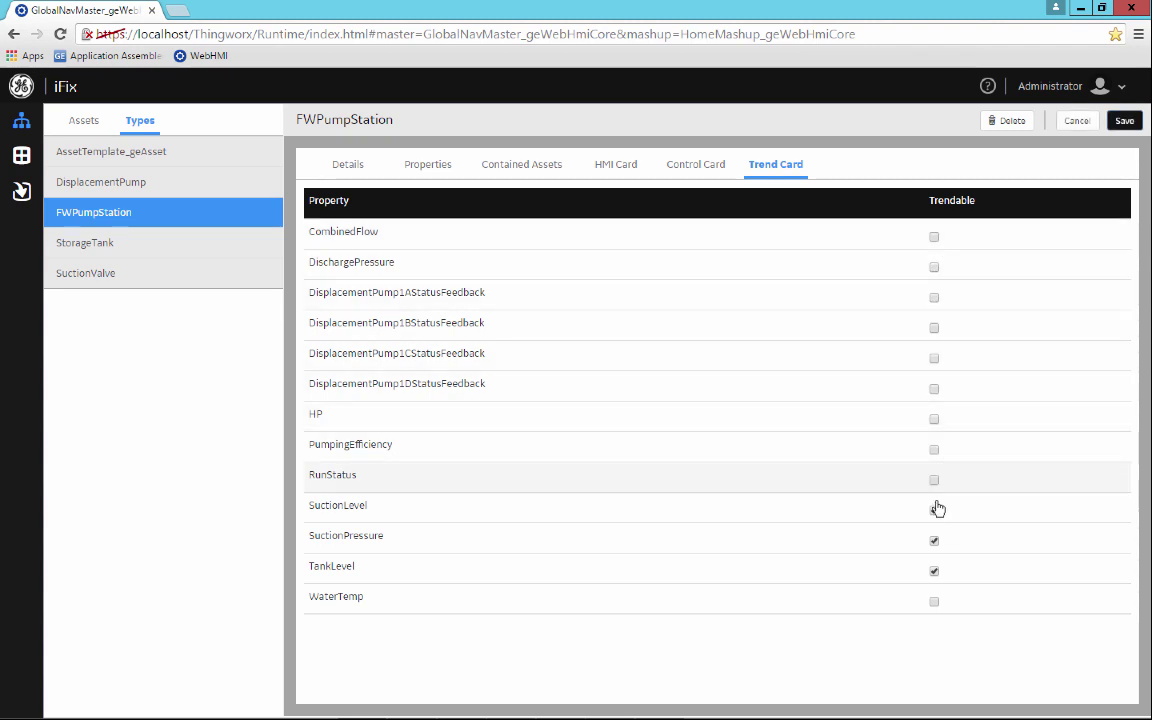
pyautogui.click(934, 572)
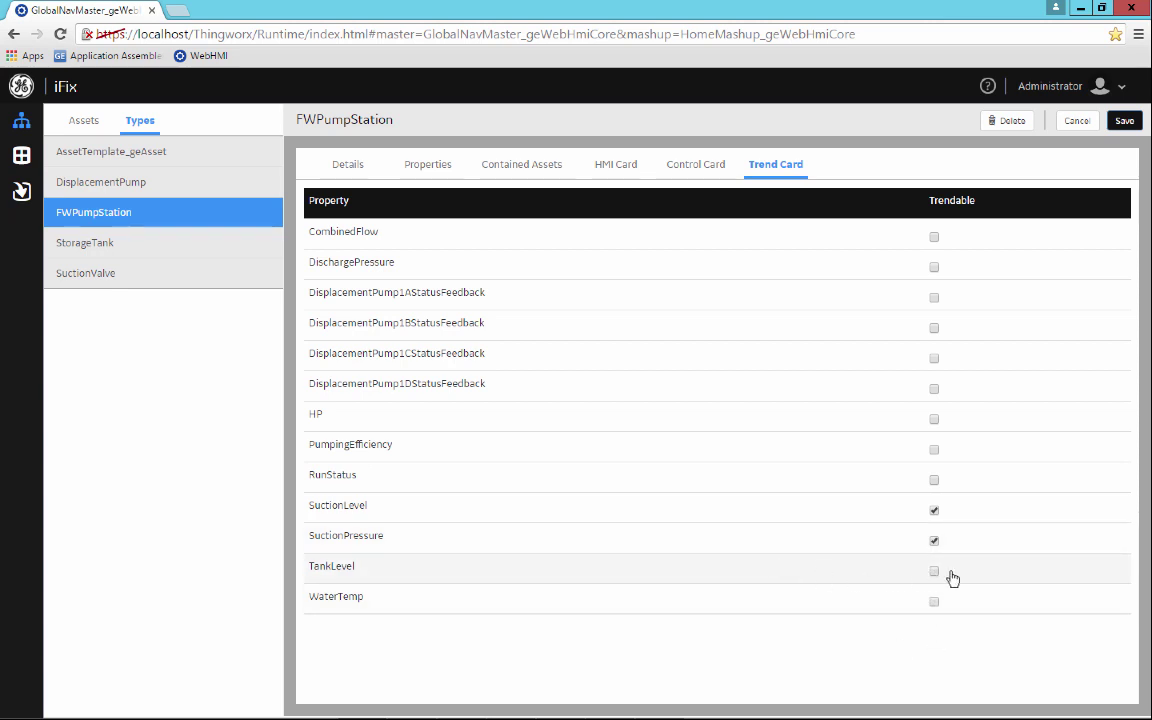
pyautogui.click(934, 575)
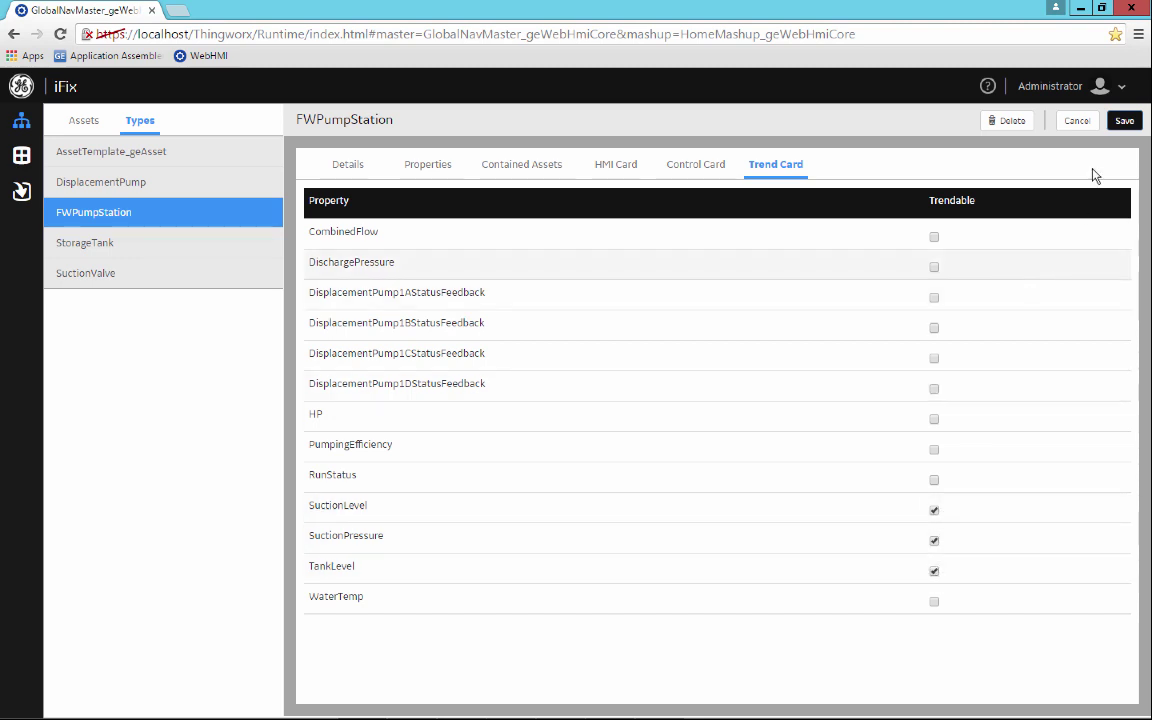
pyautogui.click(1125, 122)
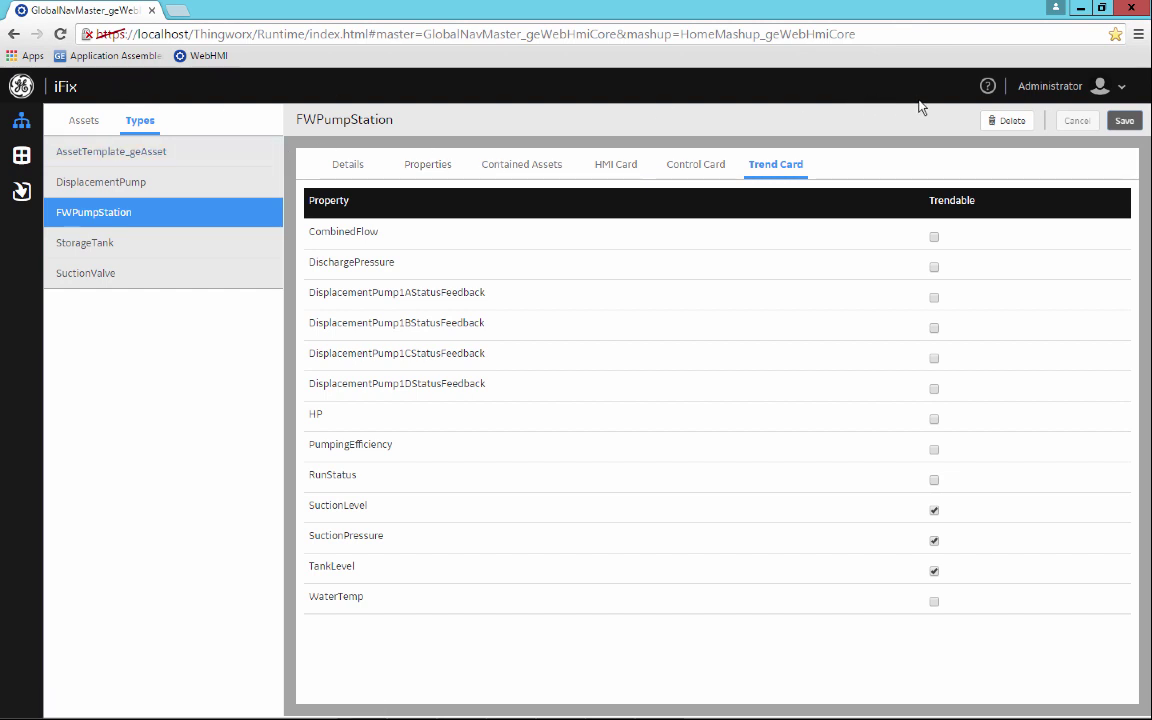
# Step: Return to the runtime and examine the FinishedWaterPumpStation trend in full screen
pyautogui.click(1045, 90)
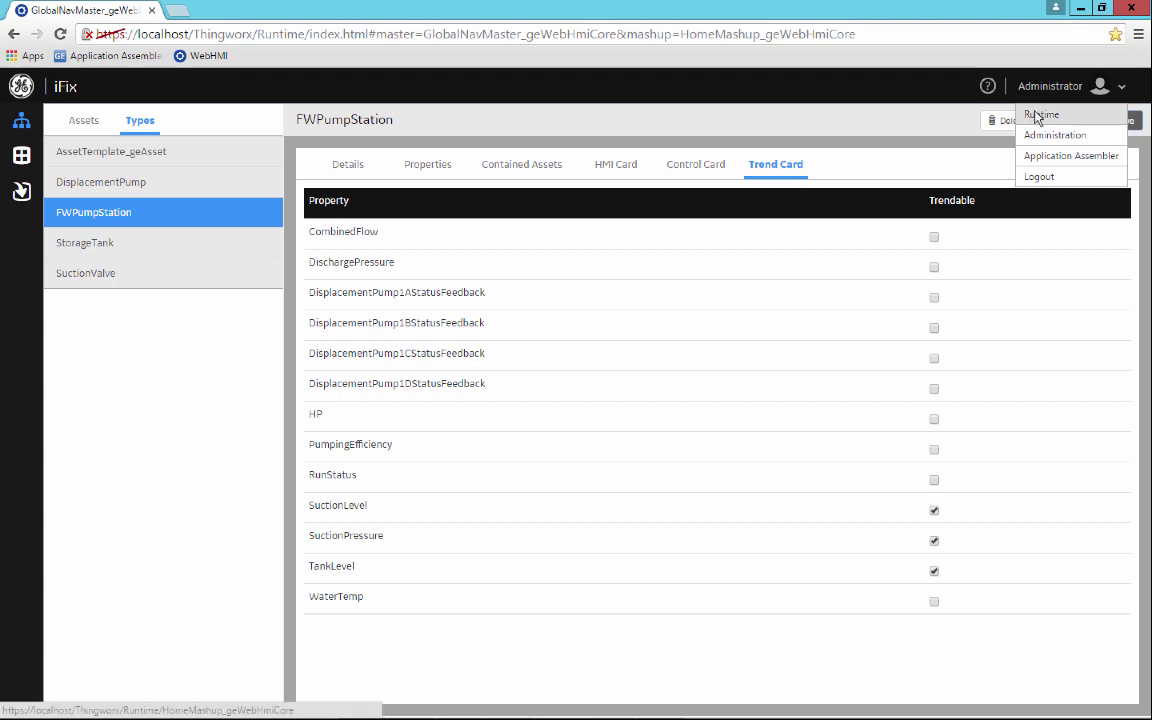
pyautogui.click(1033, 114)
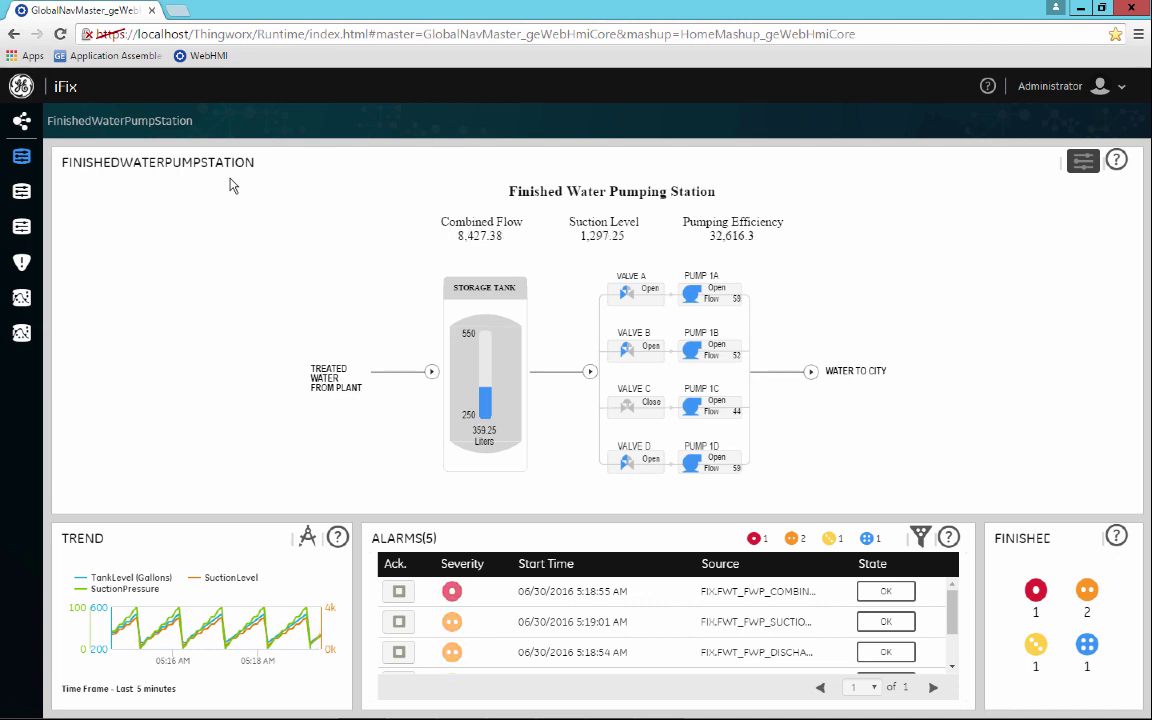
pyautogui.moveTo(245, 535)
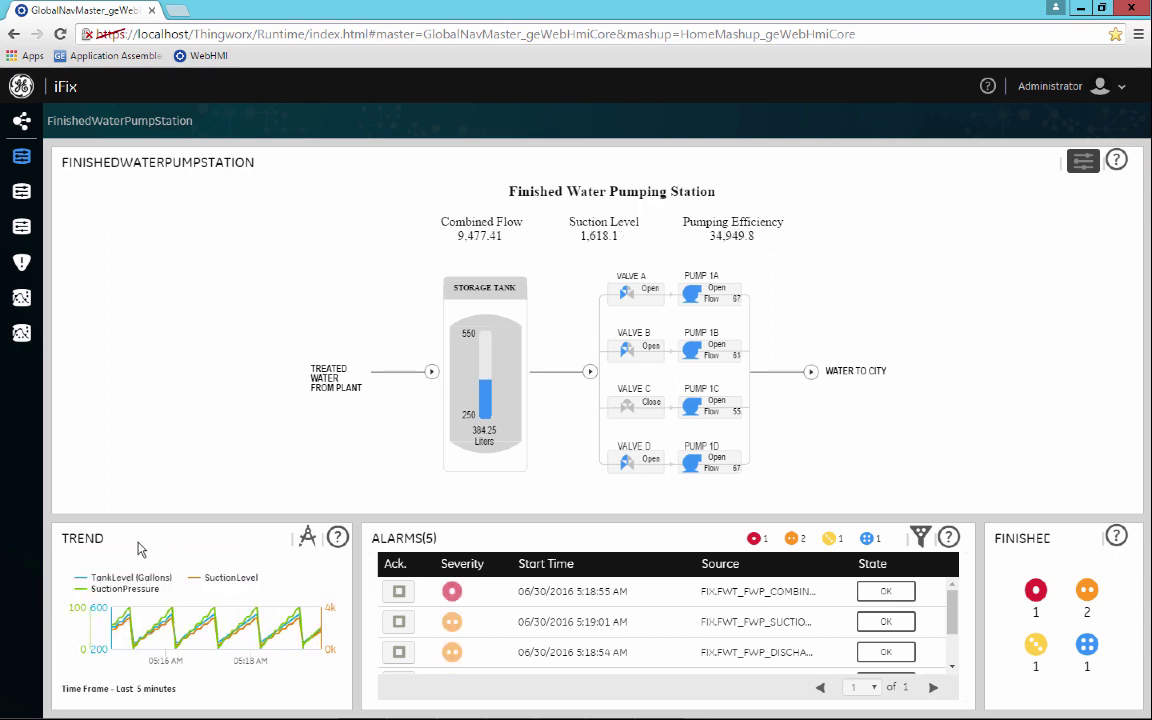
pyautogui.click(21, 300)
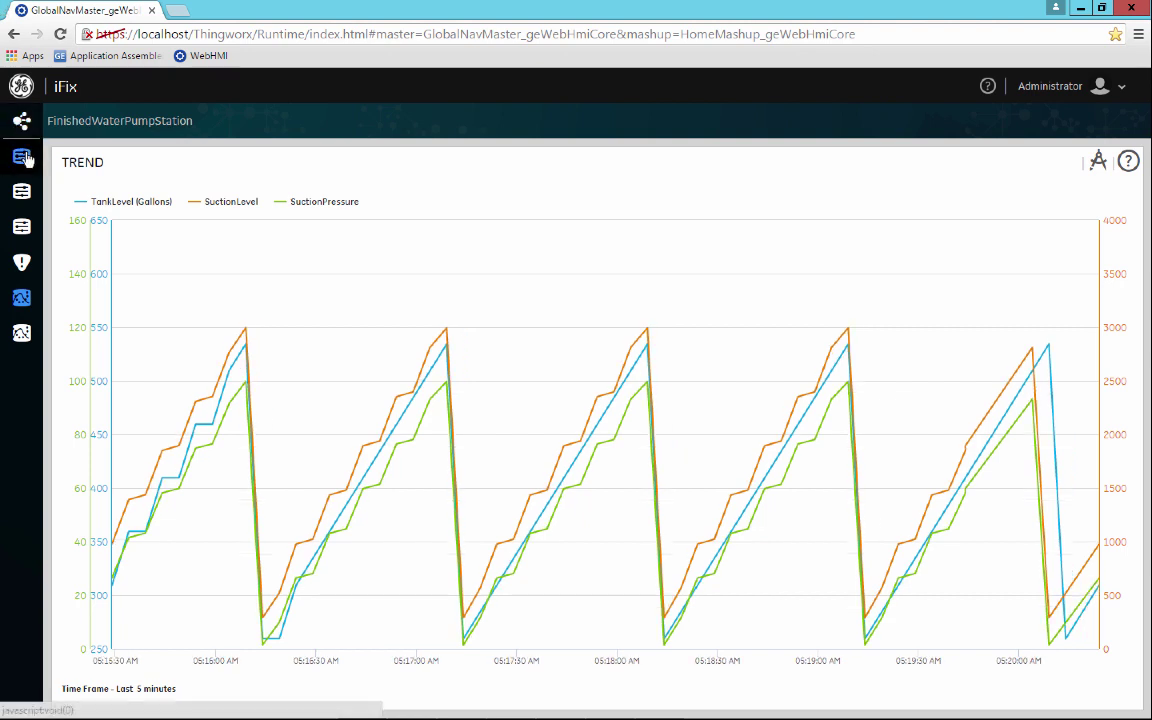
# Step: Show DisplacementPump1A in the High Performance Layout by changing the context from FinishedWaterPumpStation
pyautogui.click(21, 120)
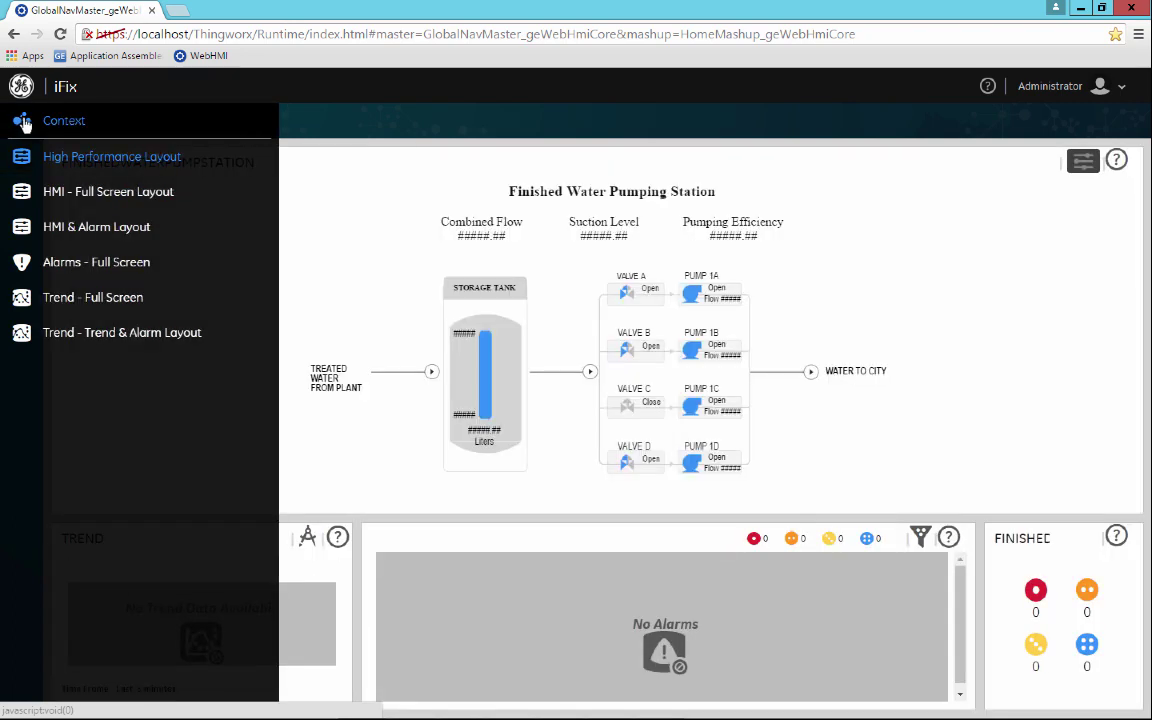
pyautogui.click(24, 122)
pyautogui.click(267, 158)
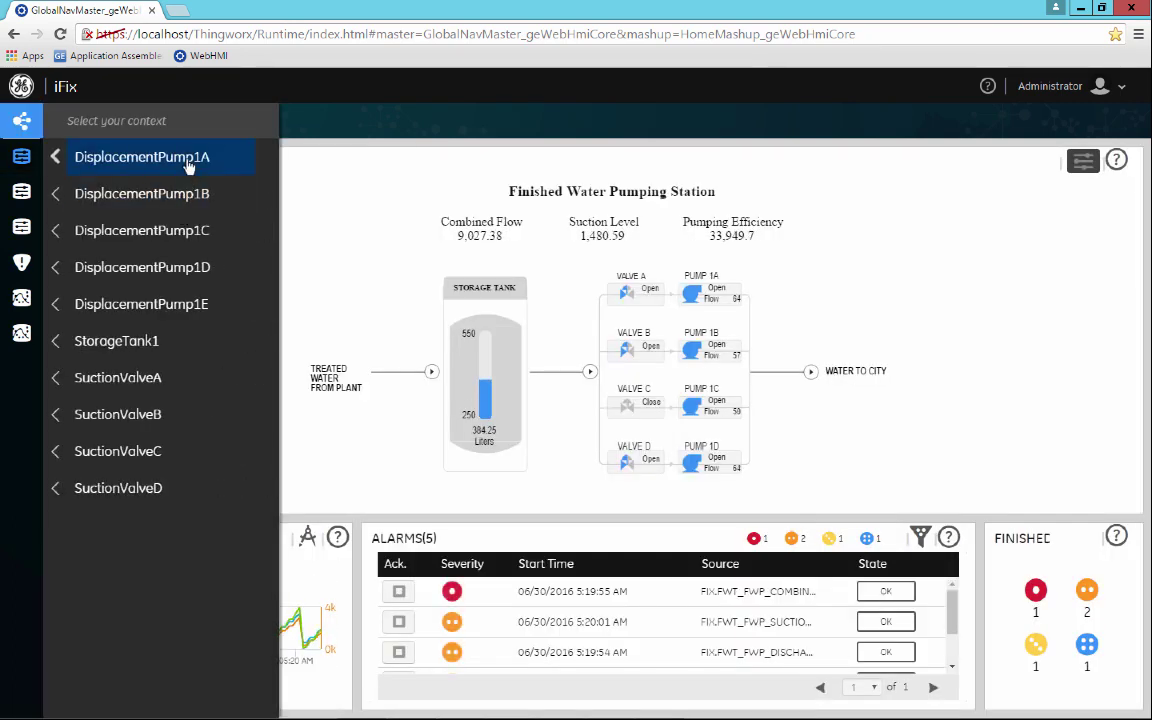
pyautogui.click(162, 158)
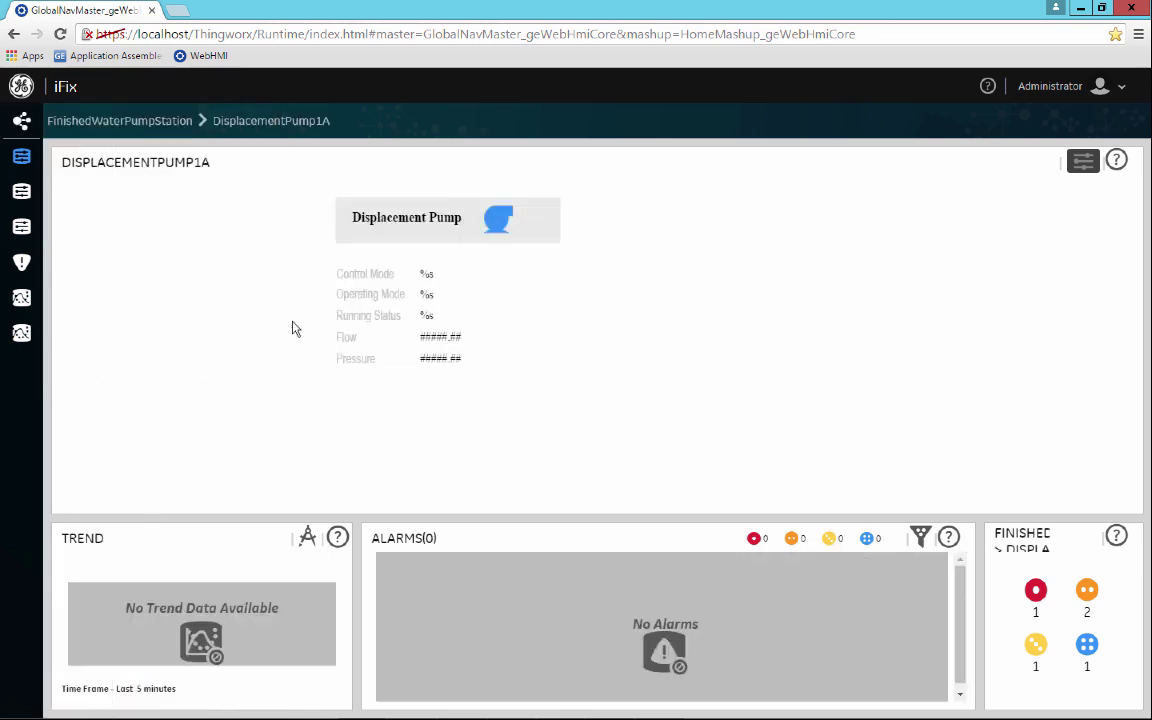